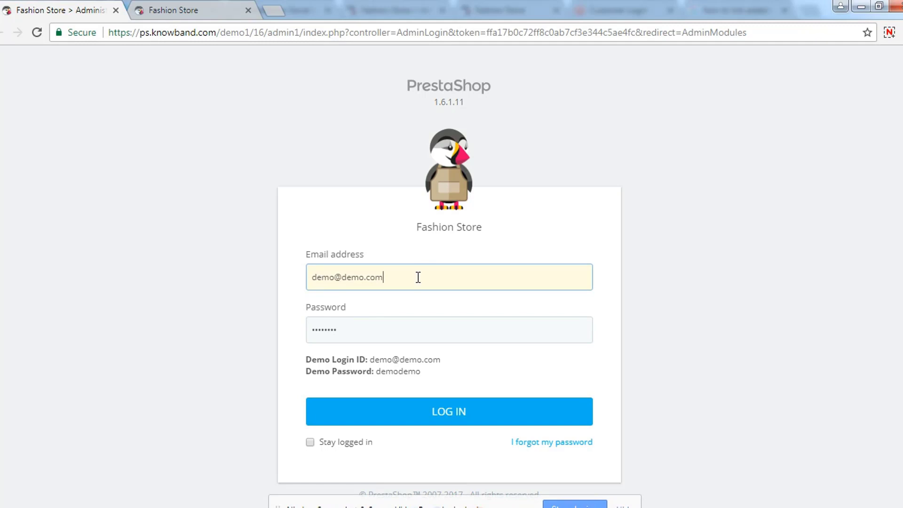
Log in to the store's back office with the prefilled demo credentials
left_click(385, 338)
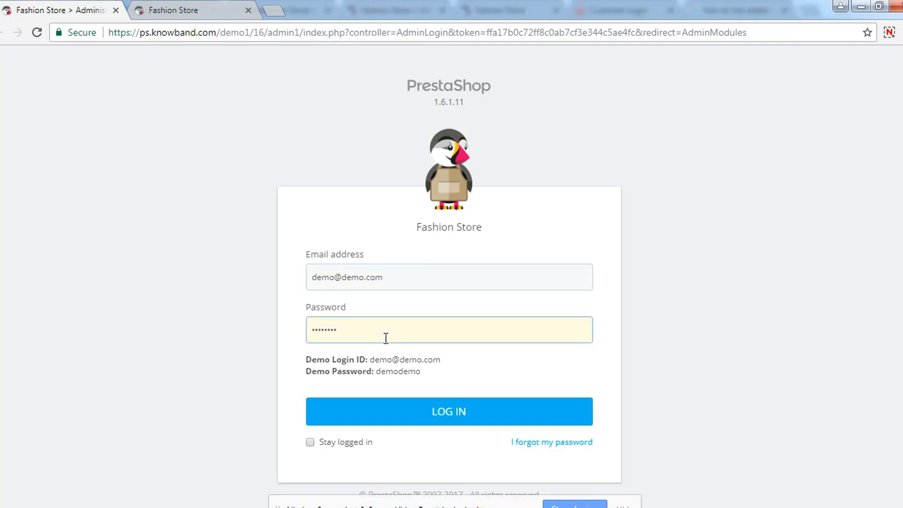
left_click(429, 414)
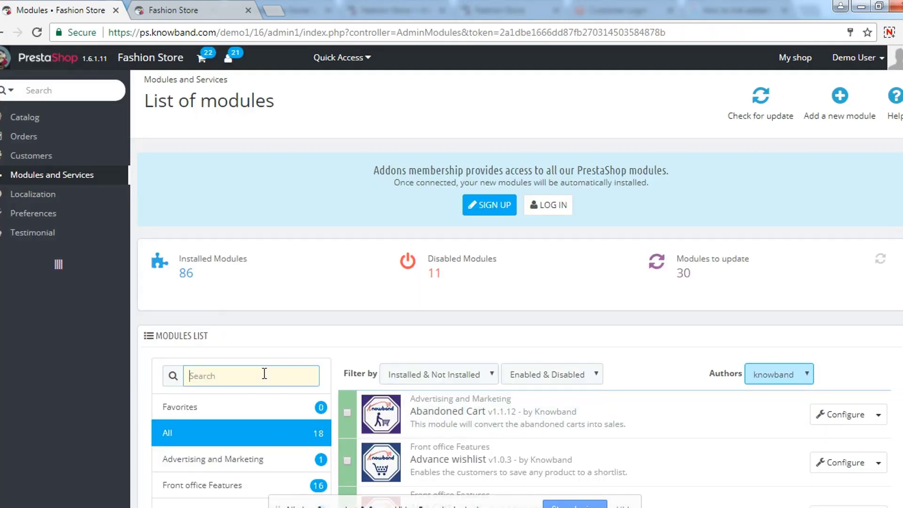
Search the modules list for "ret" and open the configuration of the Returns Manager module
type("ret")
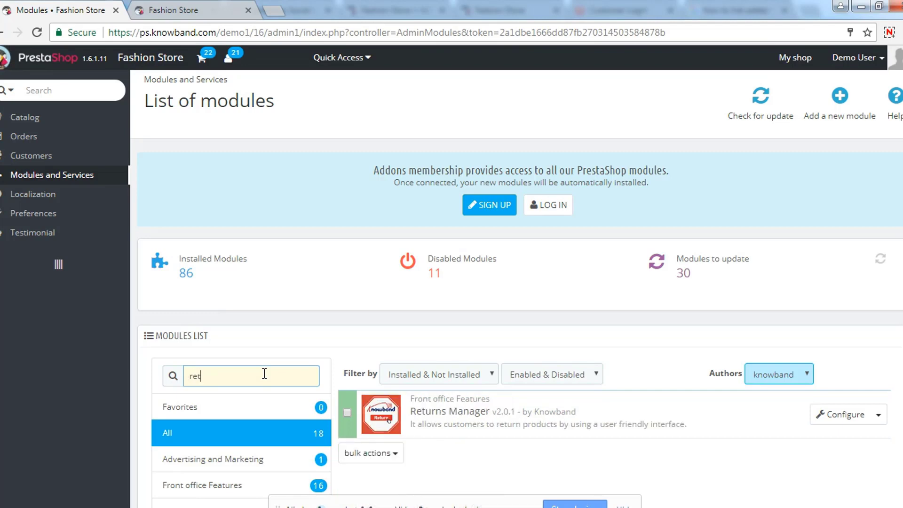
left_click_drag(411, 410, 488, 413)
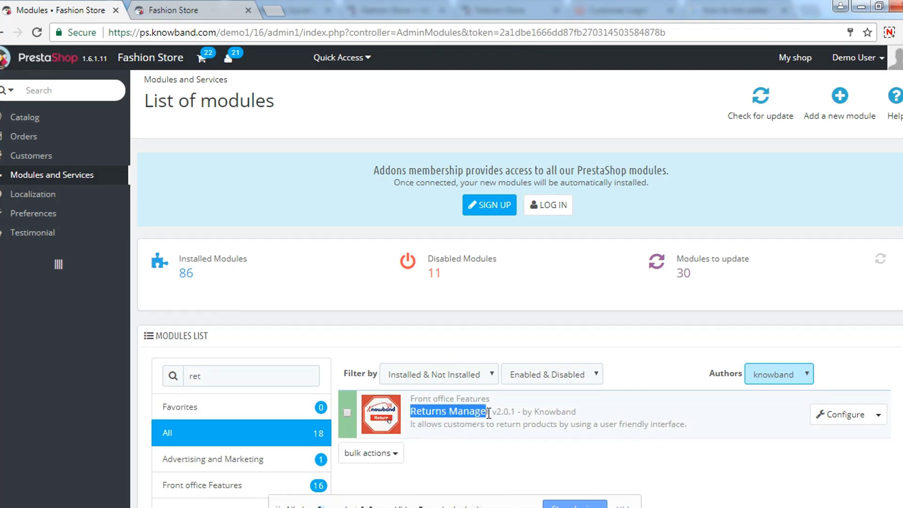
left_click(824, 411)
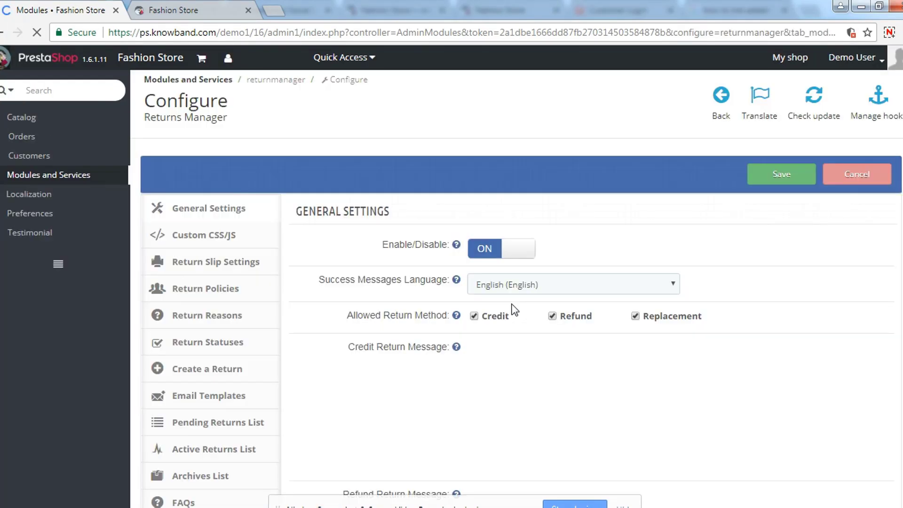
Try the module's enable switch, the English success message language, and the Credit and Refund return method options
left_click(487, 251)
left_click(517, 258)
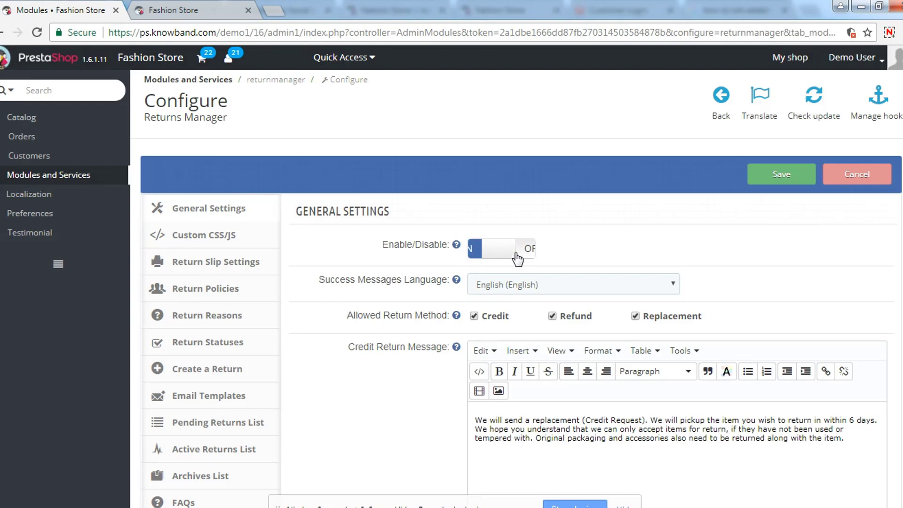
left_click(519, 285)
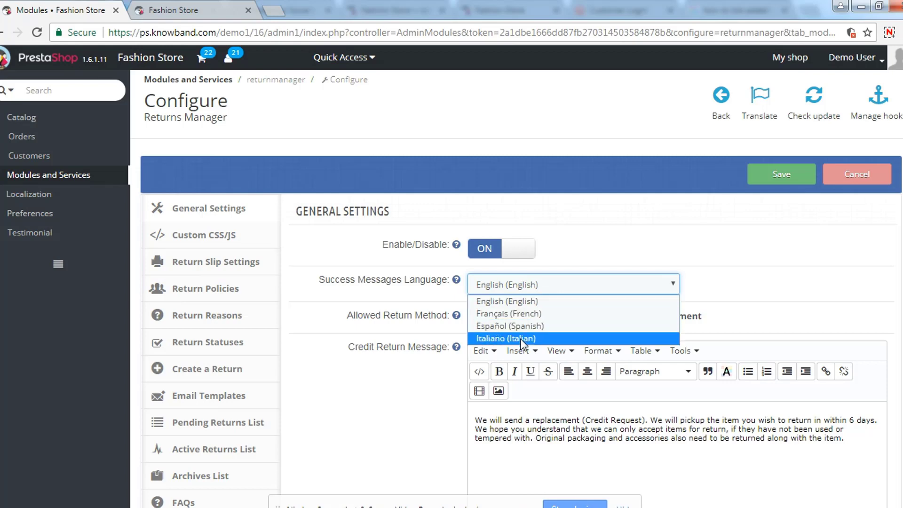
left_click(528, 299)
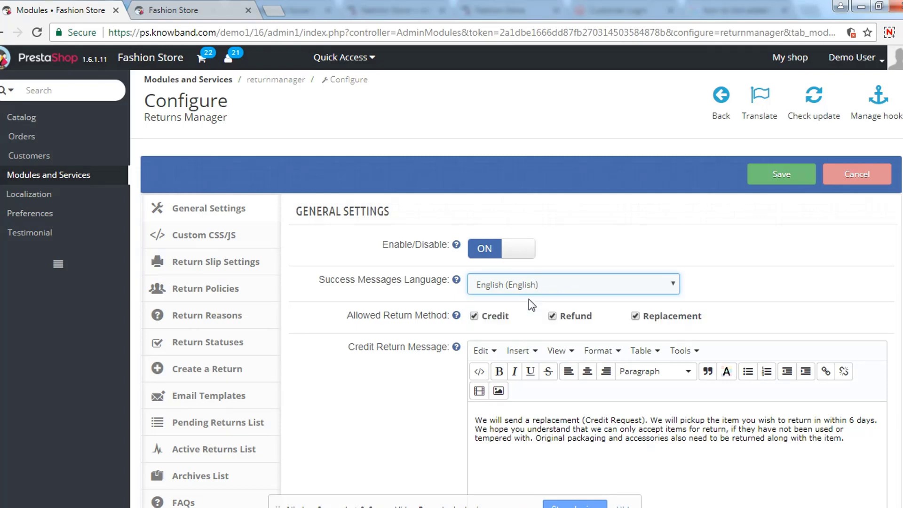
left_click(475, 316)
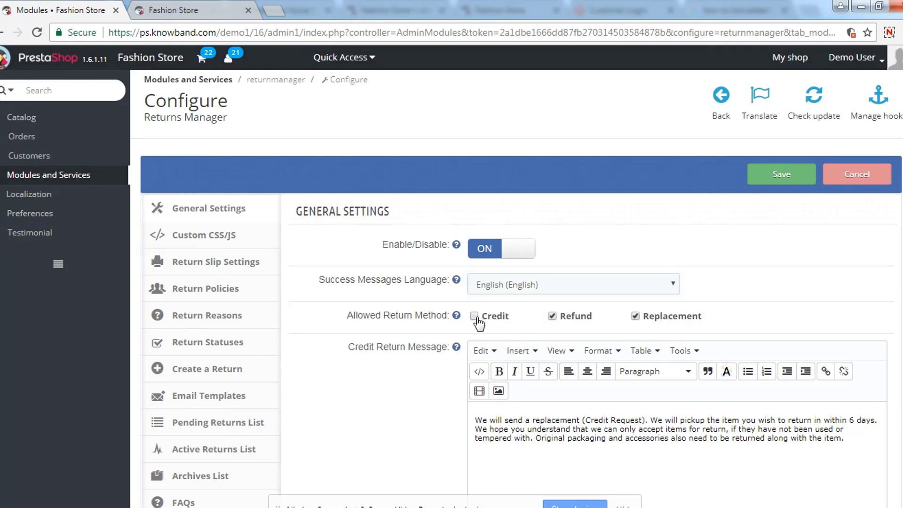
left_click(552, 316)
left_click(552, 317)
Append "Happy Shopping!" to the end of the credit return message and save the general settings
scroll(557, 330, "down", 3)
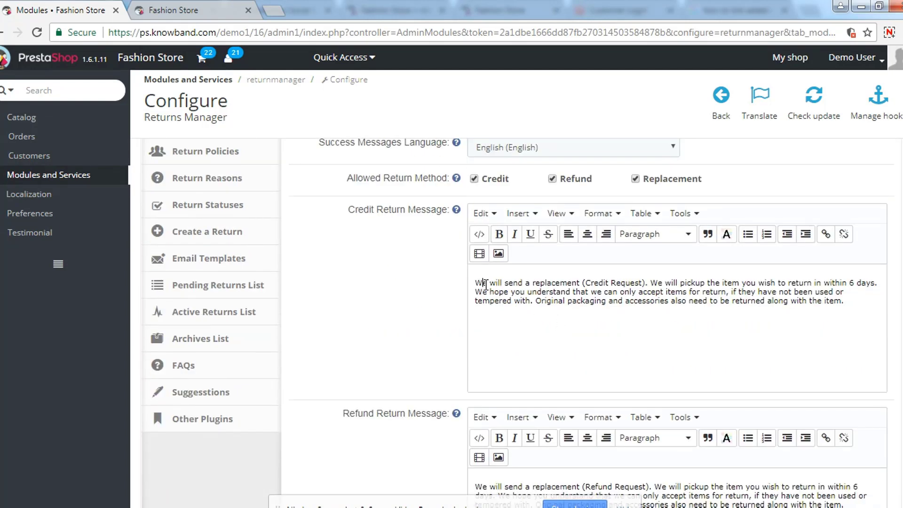
left_click_drag(484, 283, 595, 312)
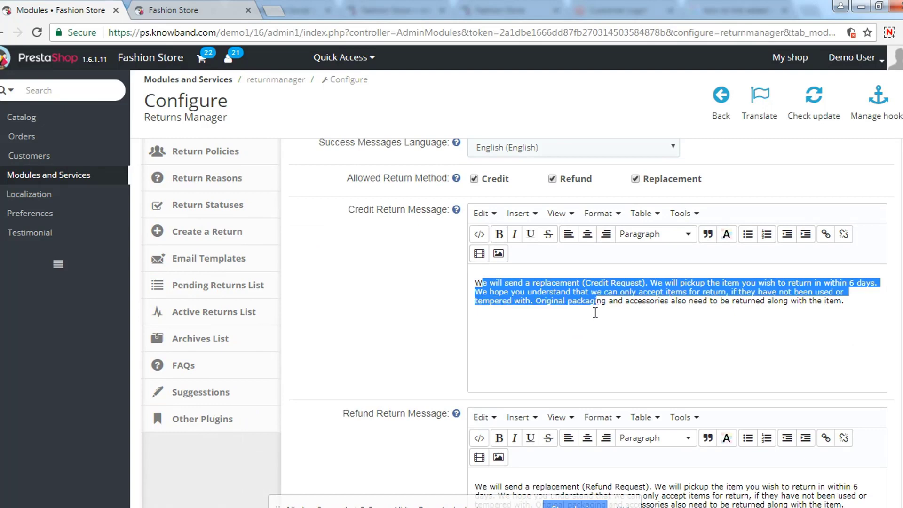
left_click(593, 315)
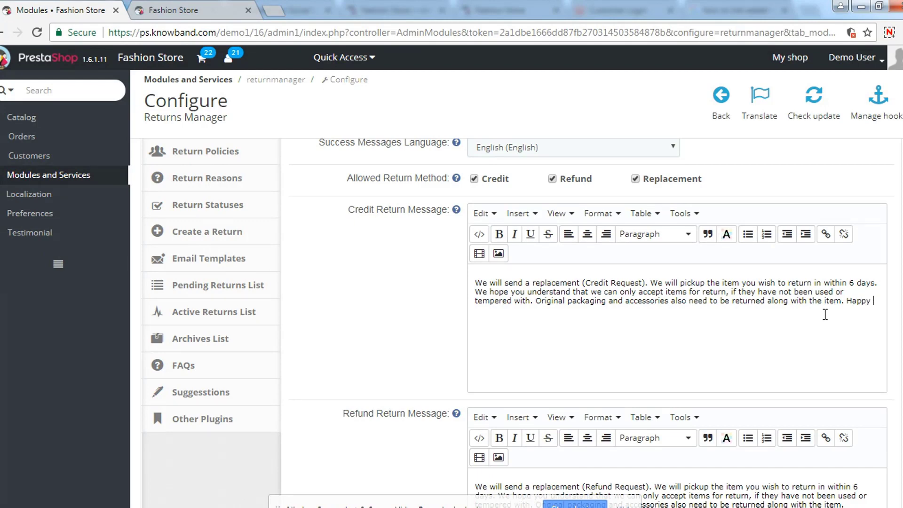
type("Shopping!")
scroll(714, 362, "down", 3)
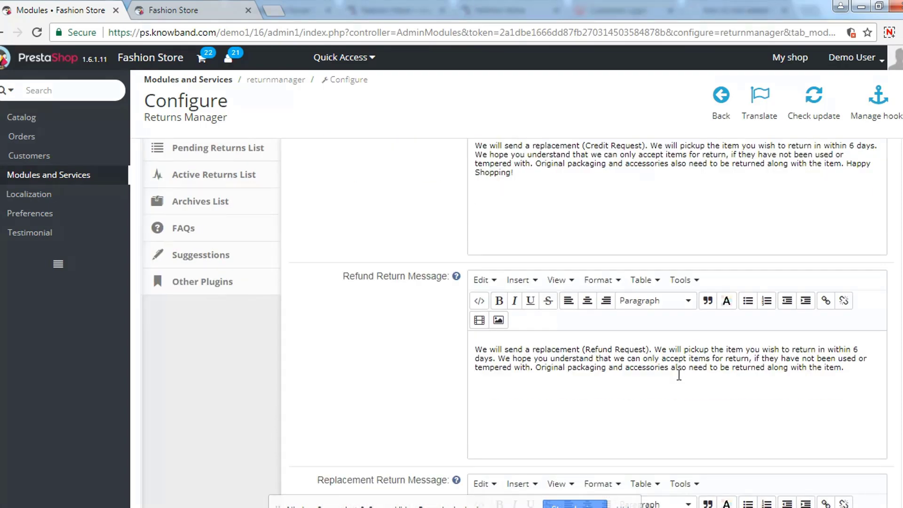
scroll(575, 377, "down", 4)
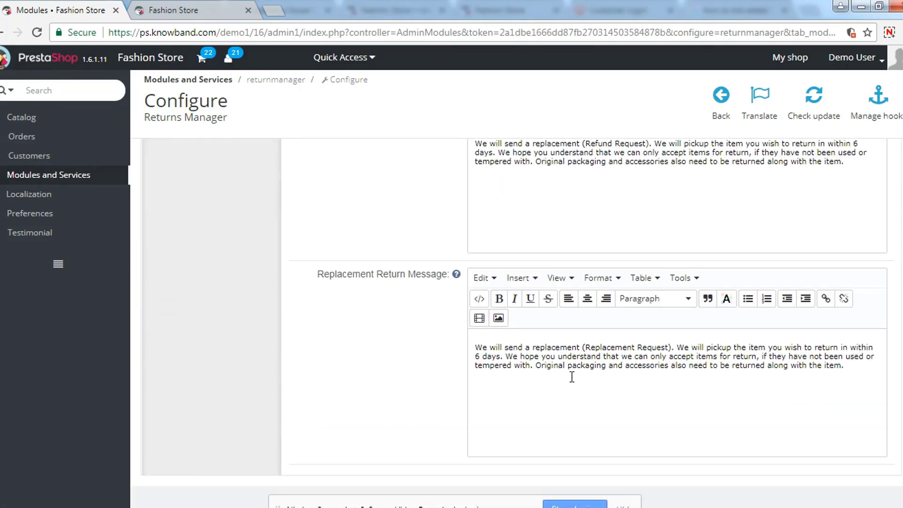
scroll(571, 376, "up", 10)
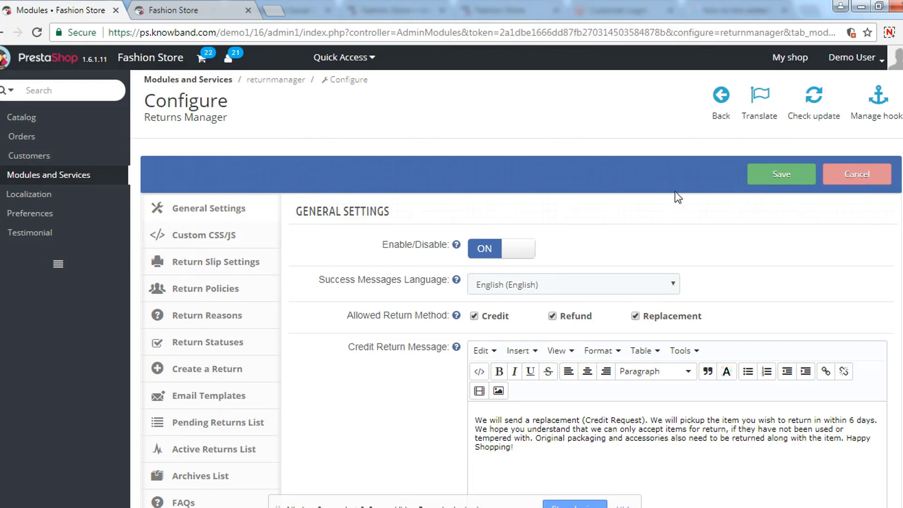
left_click(768, 180)
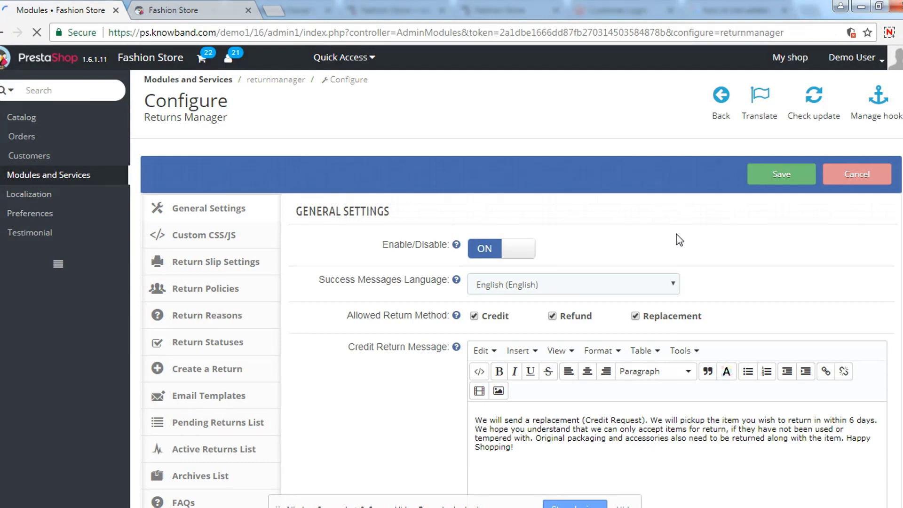
Switch to the storefront's Returns Manager page and open the return form for Fusce pellentesque in the first delivered order
left_click(211, 9)
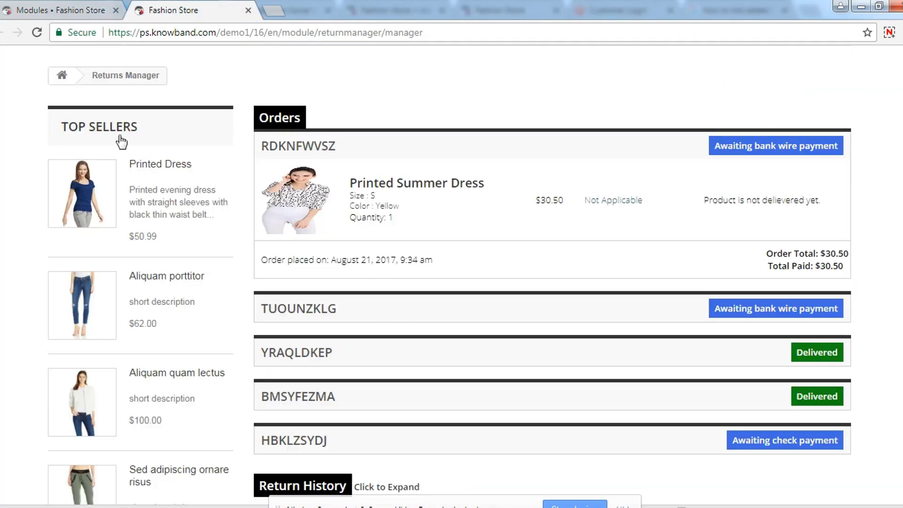
left_click(804, 361)
scroll(784, 369, "down", 2)
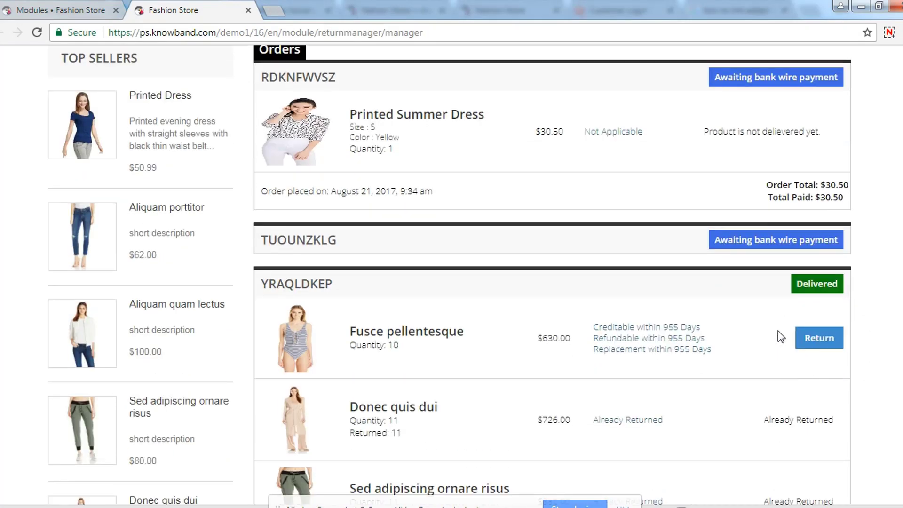
left_click(833, 339)
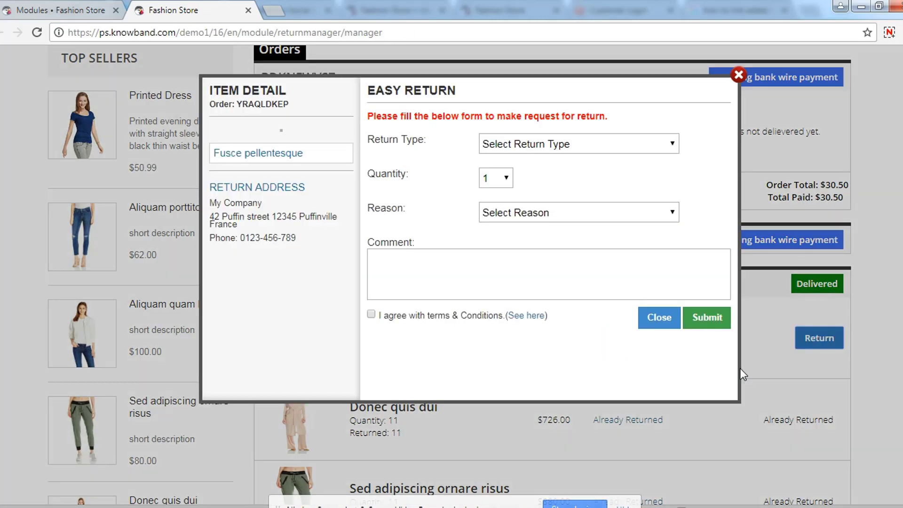
Examine the available return types and return reasons in the Easy Return form and close it without submitting
left_click(615, 143)
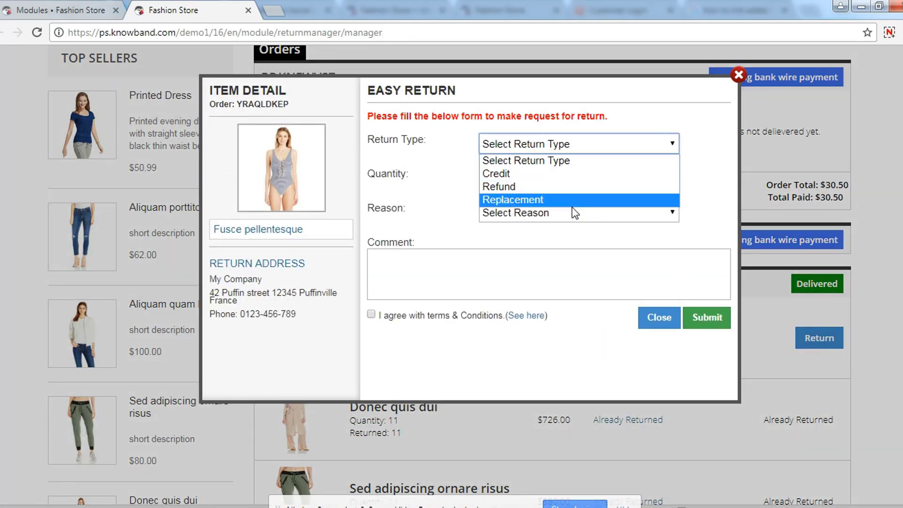
left_click(582, 164)
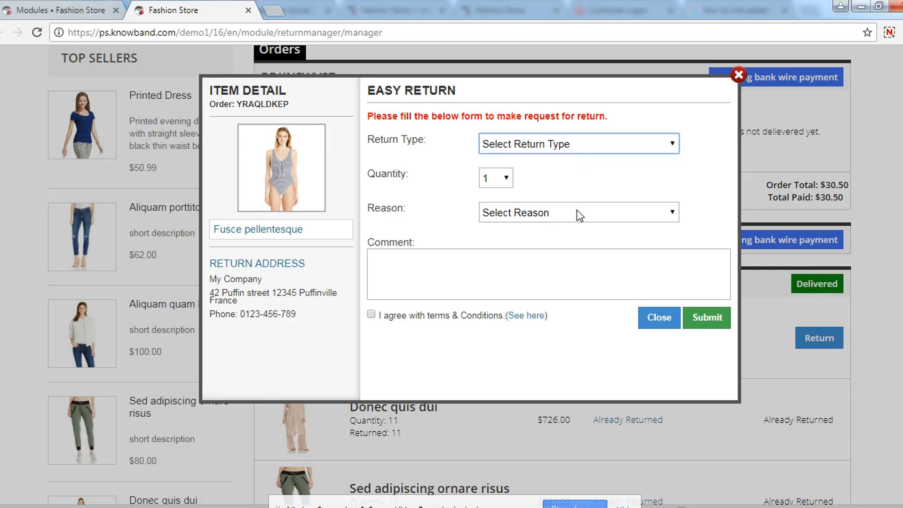
left_click(576, 213)
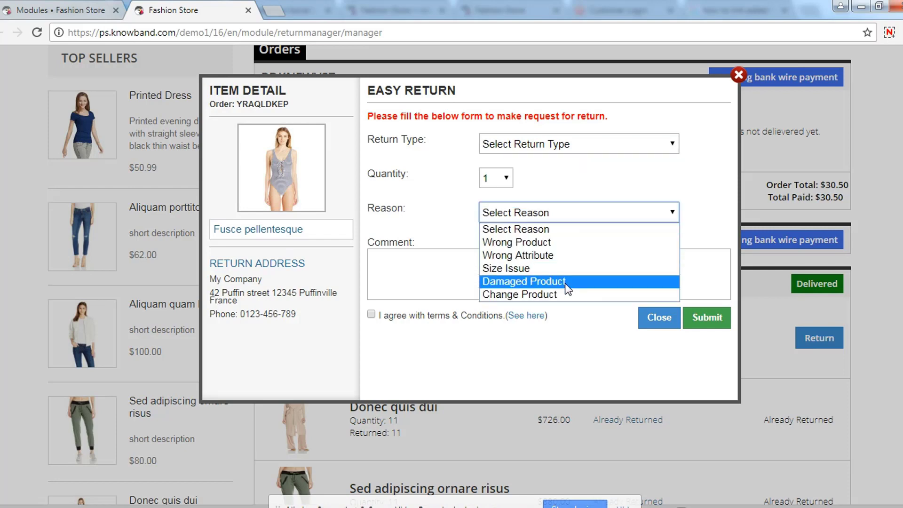
left_click(576, 213)
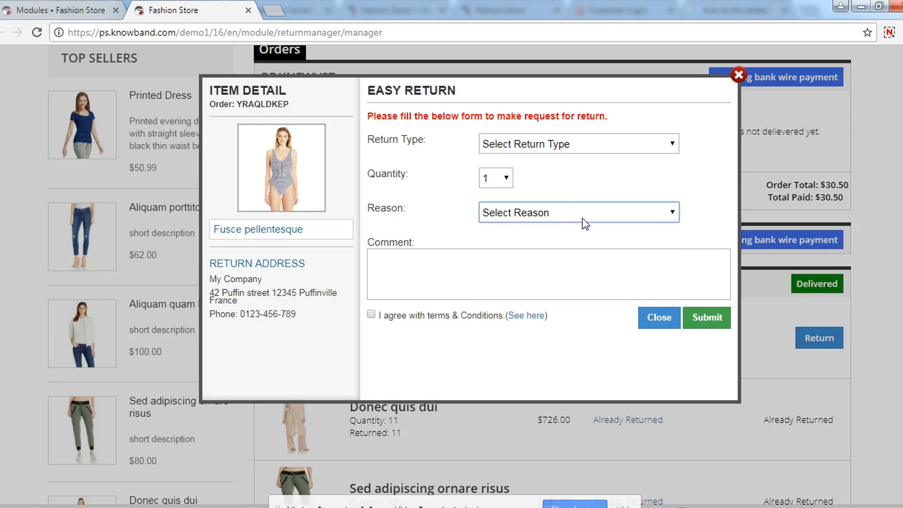
left_click(657, 321)
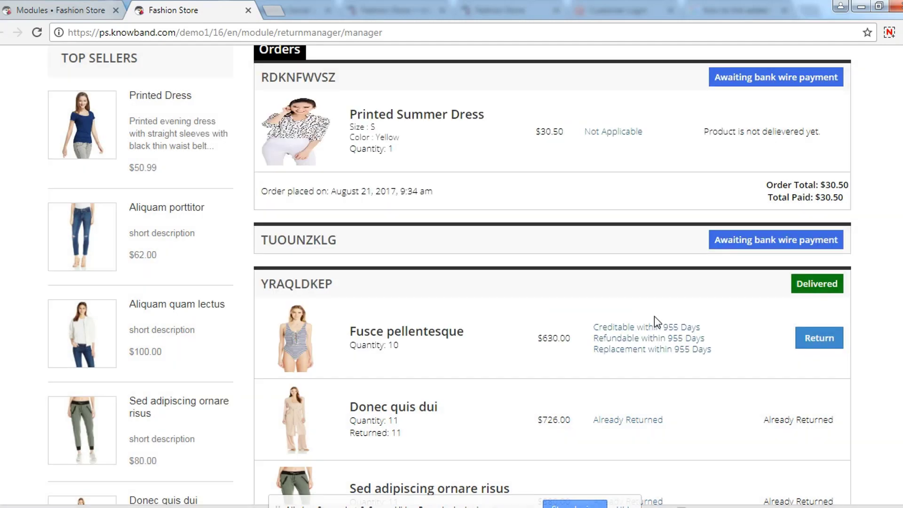
Switch back to the Returns Manager configuration and open the Return Slip Settings
left_click(66, 4)
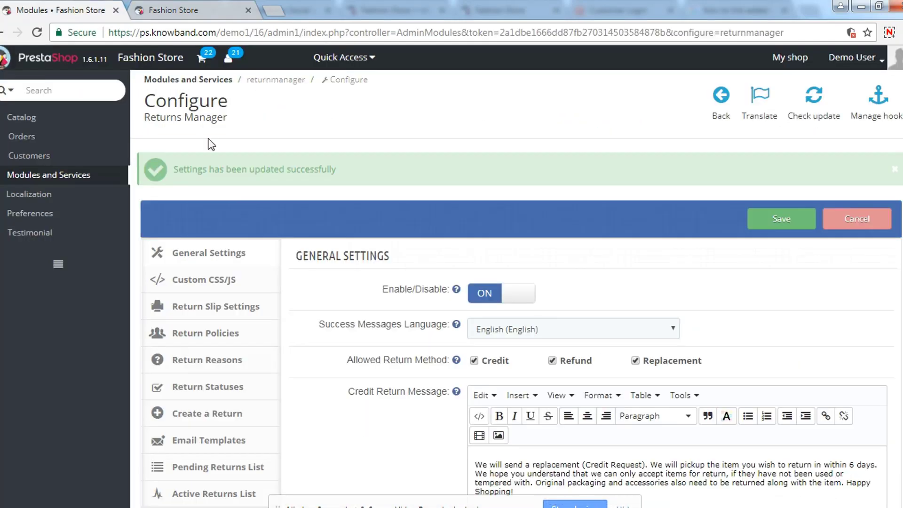
left_click(261, 309)
scroll(365, 329, "down", 3)
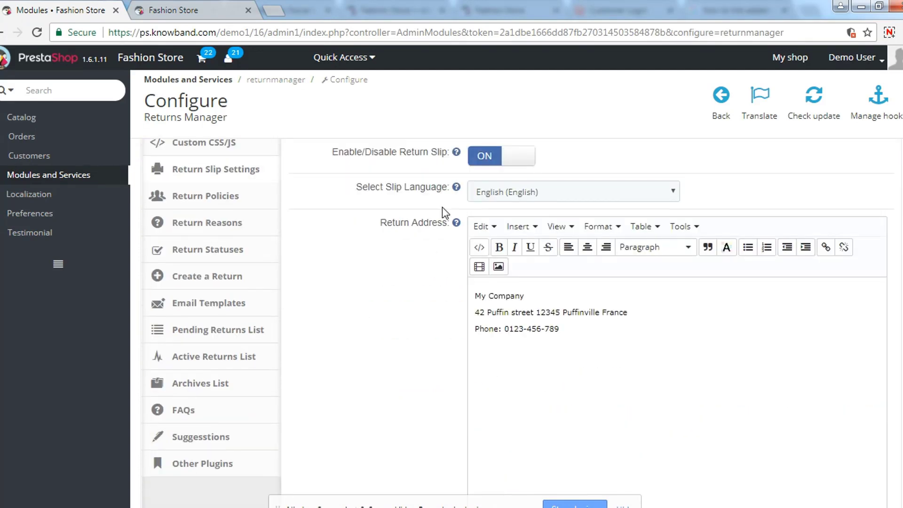
Try the return slip's enable switch and reselect English as the slip language
left_click(486, 159)
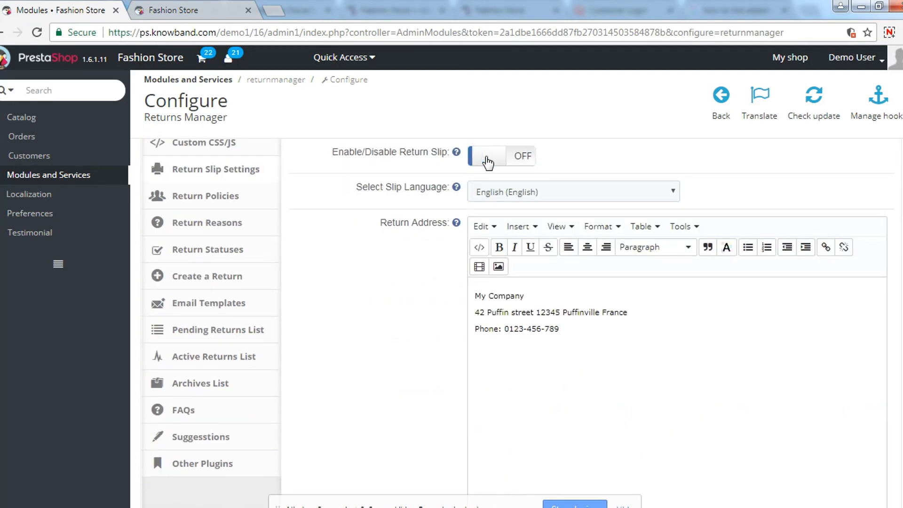
left_click(514, 159)
left_click(526, 193)
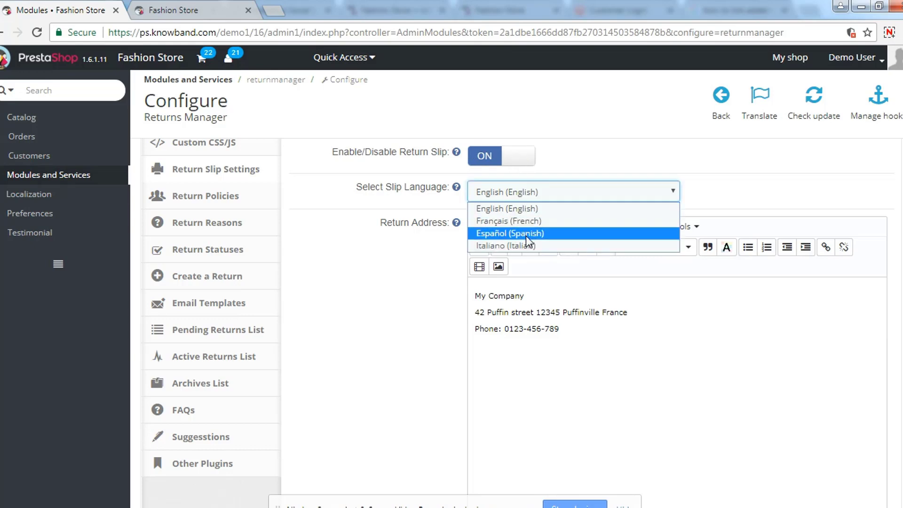
left_click(530, 209)
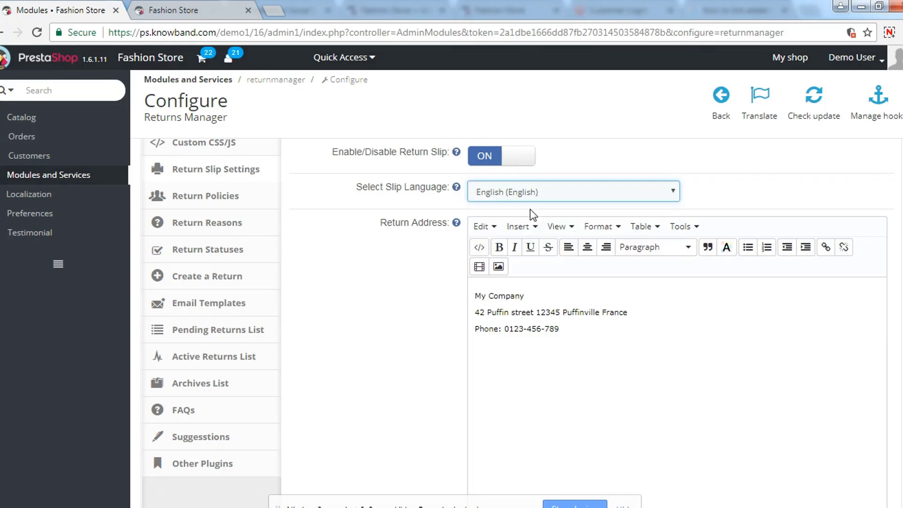
Examine the return address and the return guidelines in the Return Slip Settings
scroll(513, 311, "down", 2)
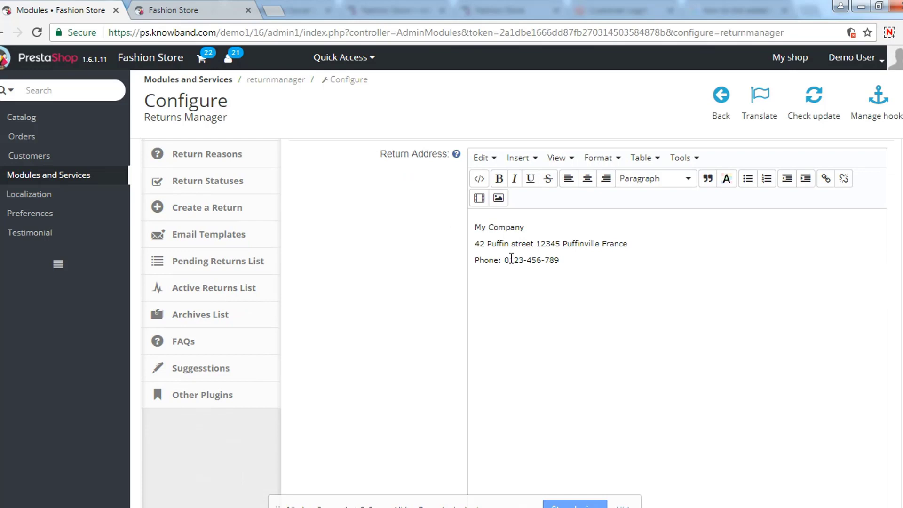
scroll(513, 276, "down", 6)
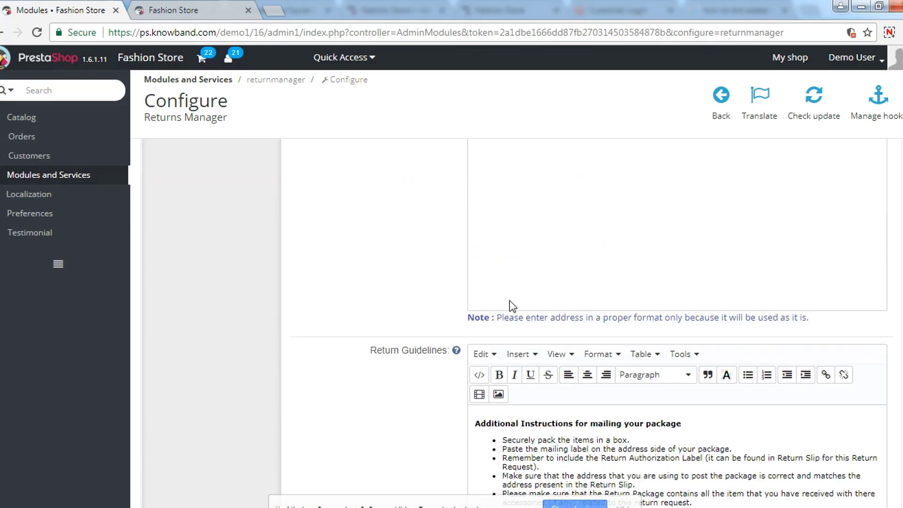
scroll(509, 304, "down", 1)
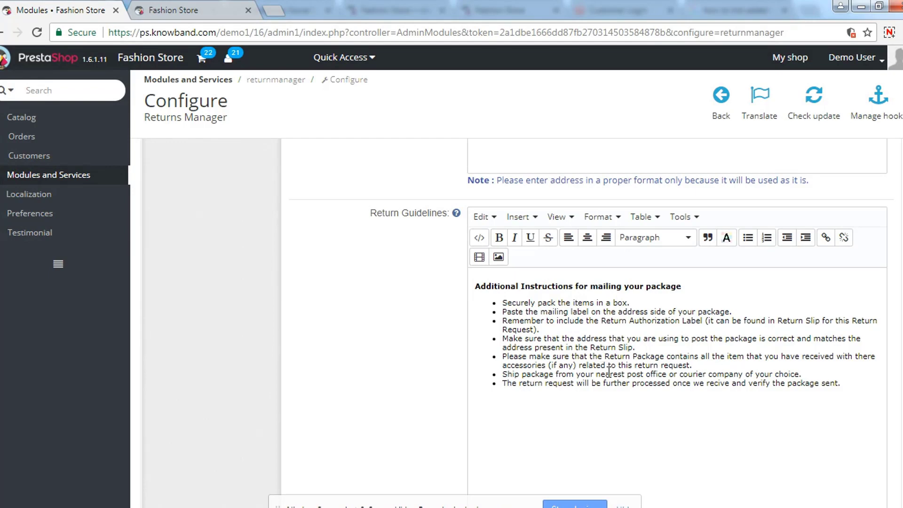
scroll(607, 358, "up", 10)
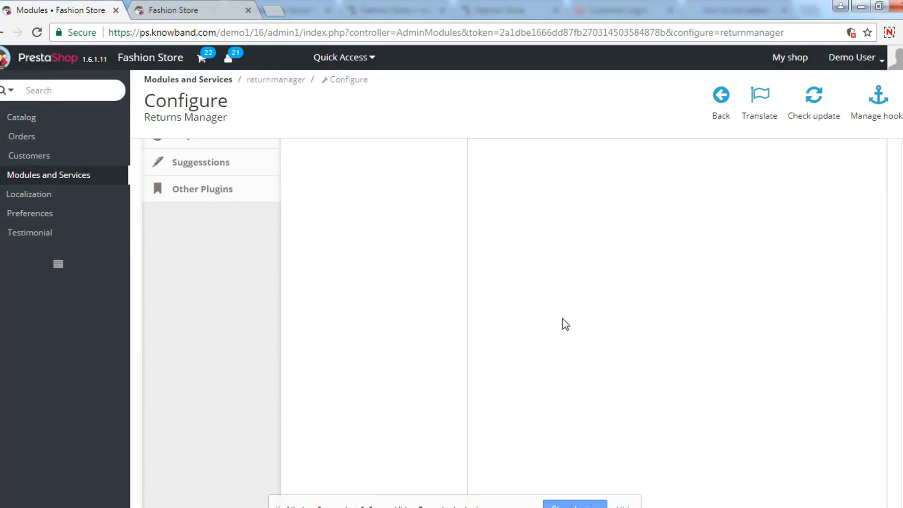
scroll(541, 307, "up", 2)
scroll(326, 240, "up", 2)
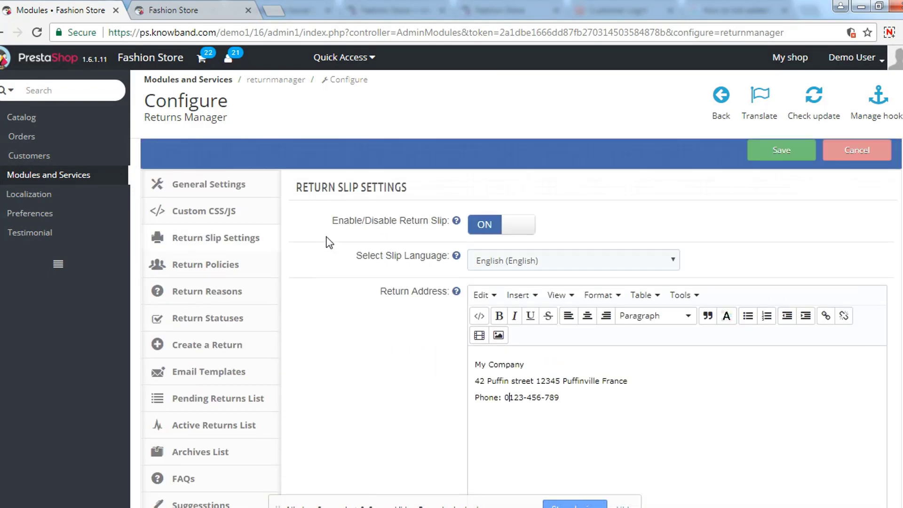
Open the Return Policies, try No Policy as the default policy and reselect 30 Days replacement Guarantee
left_click(228, 271)
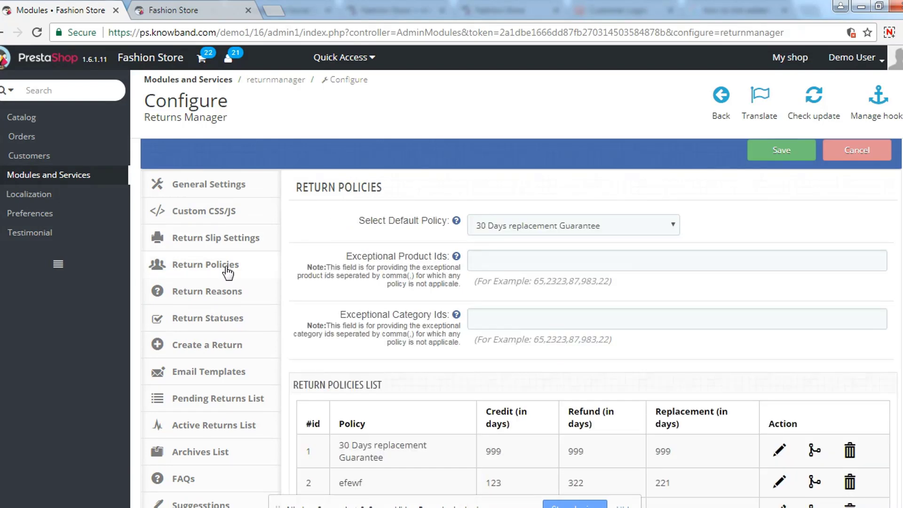
left_click(516, 231)
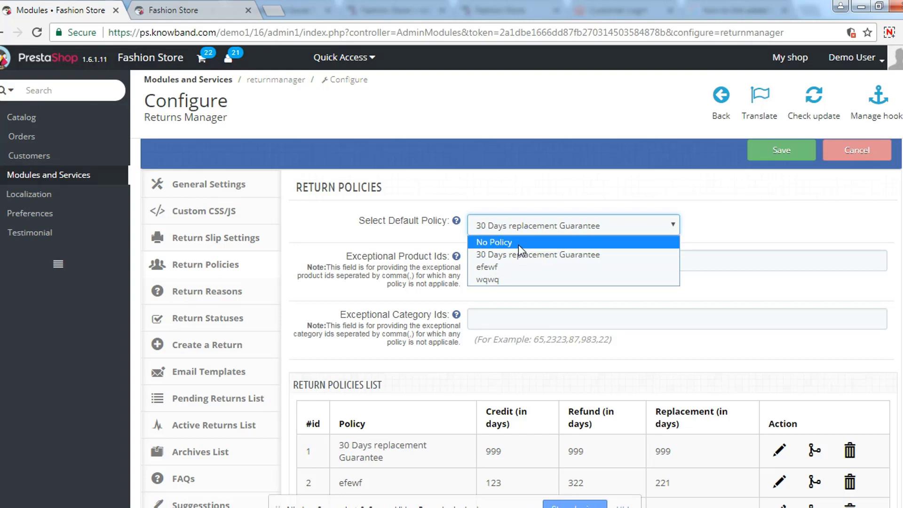
left_click(518, 242)
left_click(520, 227)
left_click(515, 254)
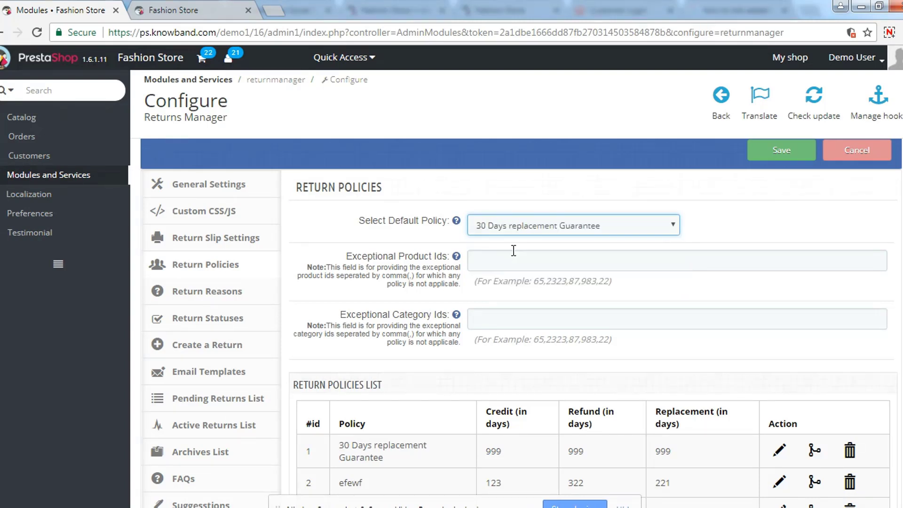
Start a new return policy titled "sdsdf" in English, "ajkdskj" in French, "lkdjsdk" in Spanish and "ljksdk" in Italian
scroll(509, 273, "down", 3)
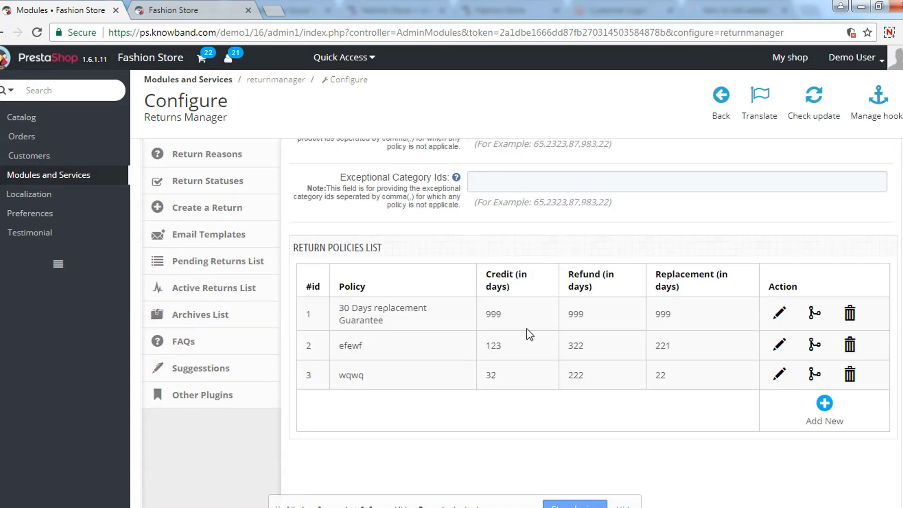
left_click(820, 402)
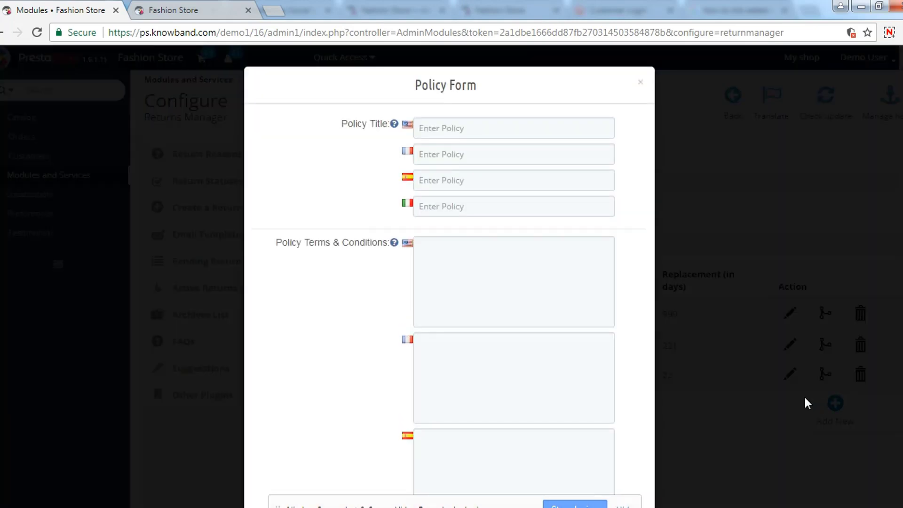
left_click(462, 131)
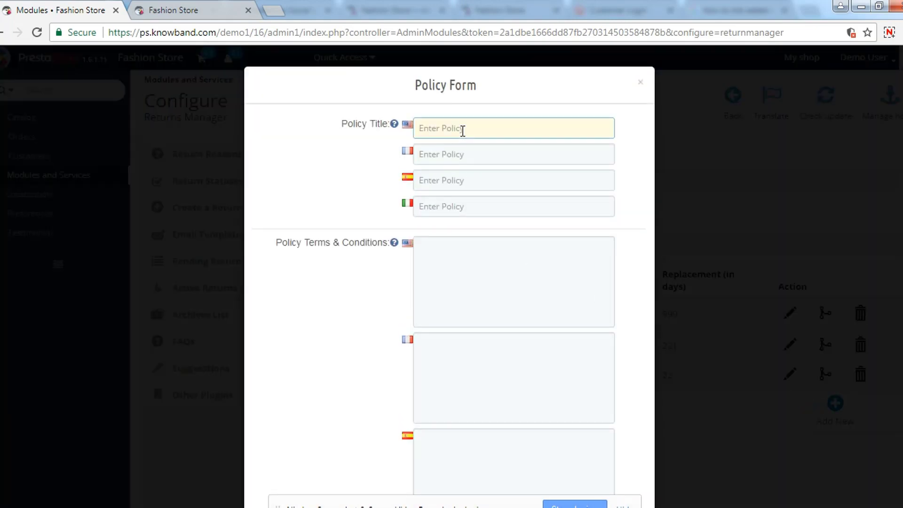
type("sdsdf")
key("Tab")
type("ajkdskj")
key("Tab")
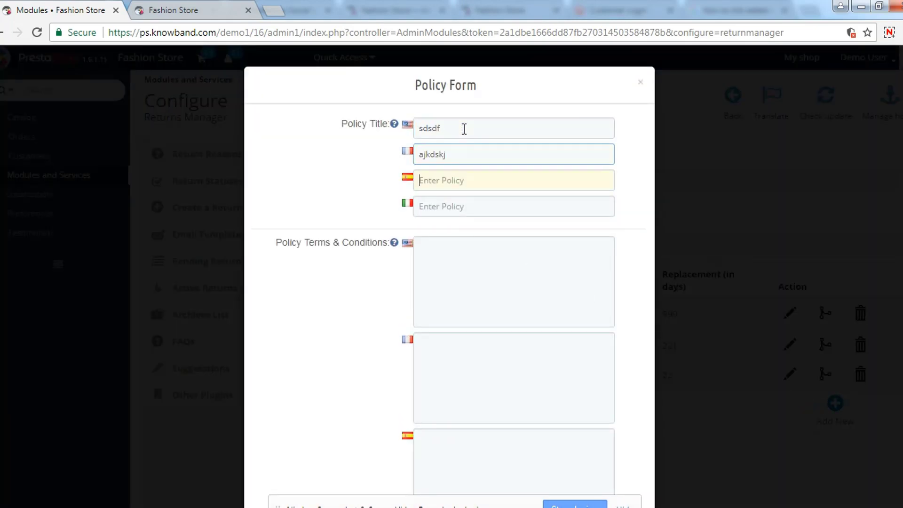
type("lkdjsdk")
key("Tab")
type("ljksdk")
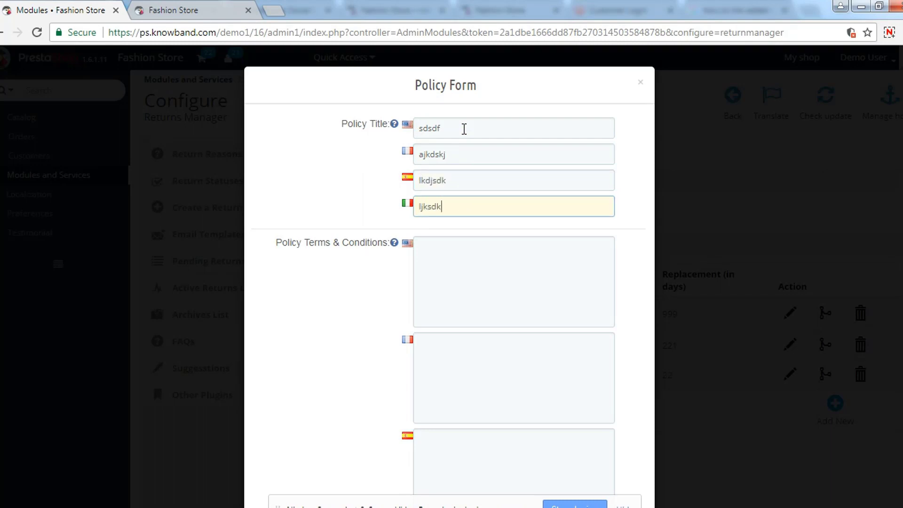
Enter "adskdfm" as the English policy terms and conditions, leaving the other languages' terms empty
key("Tab")
type("adsdasdfs")
key("Tab")
key("Tab")
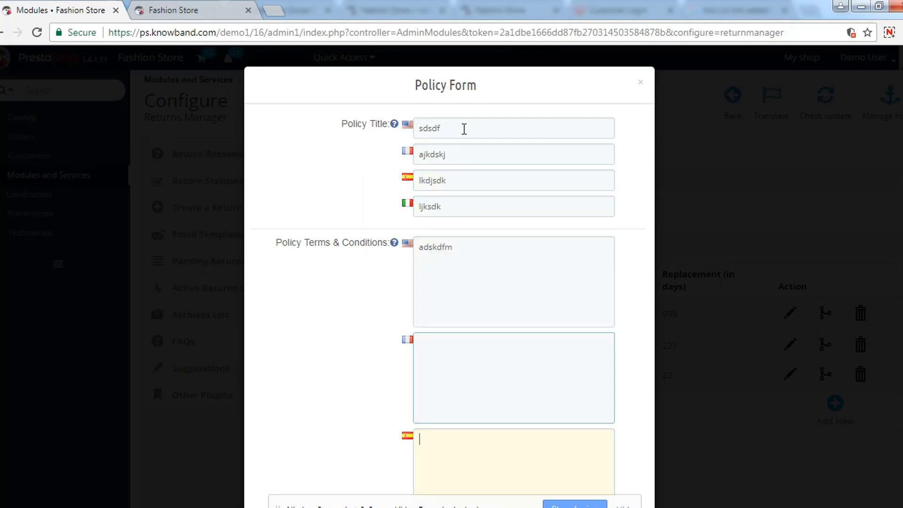
key("Tab")
key("Tab")
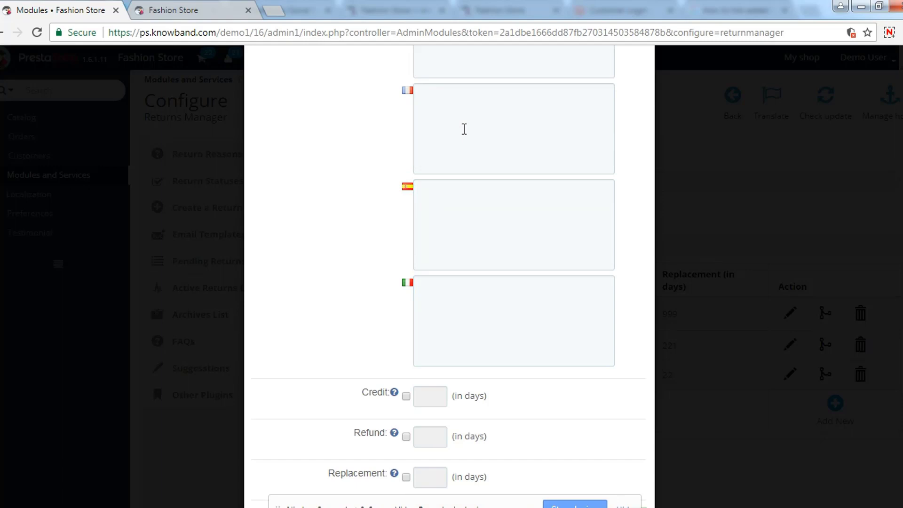
Enable credit and refund for the new policy, allowing 2 days for credit and 4 days for refund
left_click(406, 396)
left_click(426, 397)
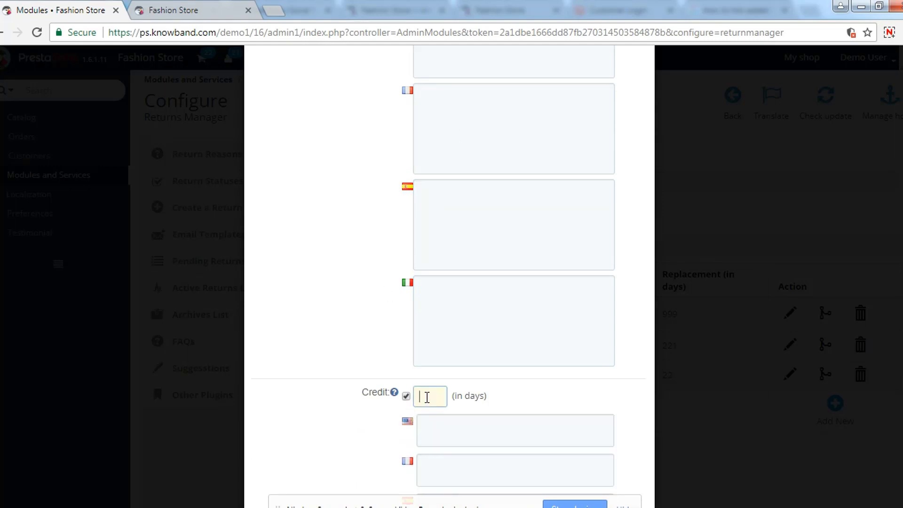
scroll(429, 431, "down", 3)
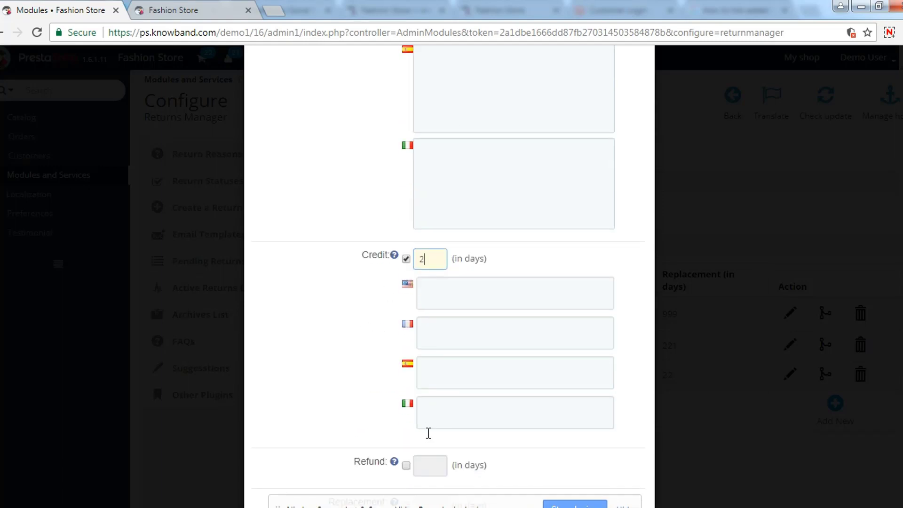
left_click(405, 466)
scroll(439, 431, "down", 4)
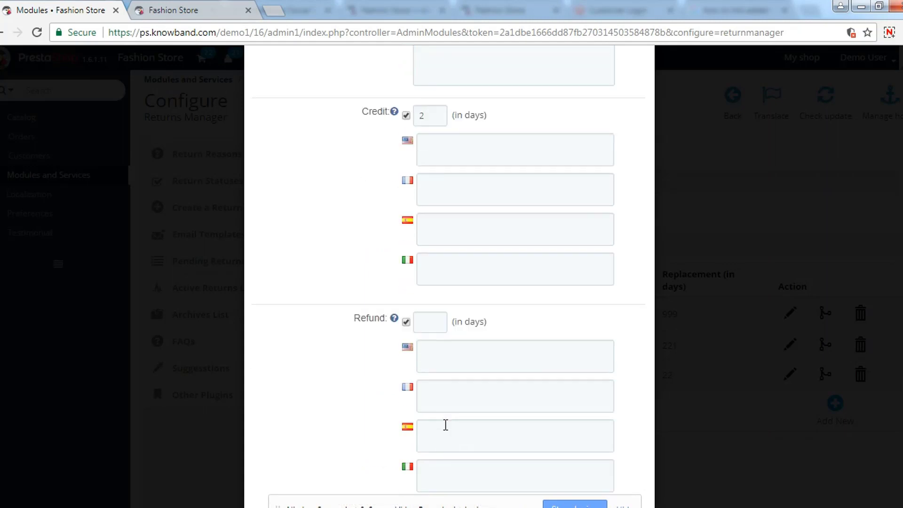
left_click(433, 259)
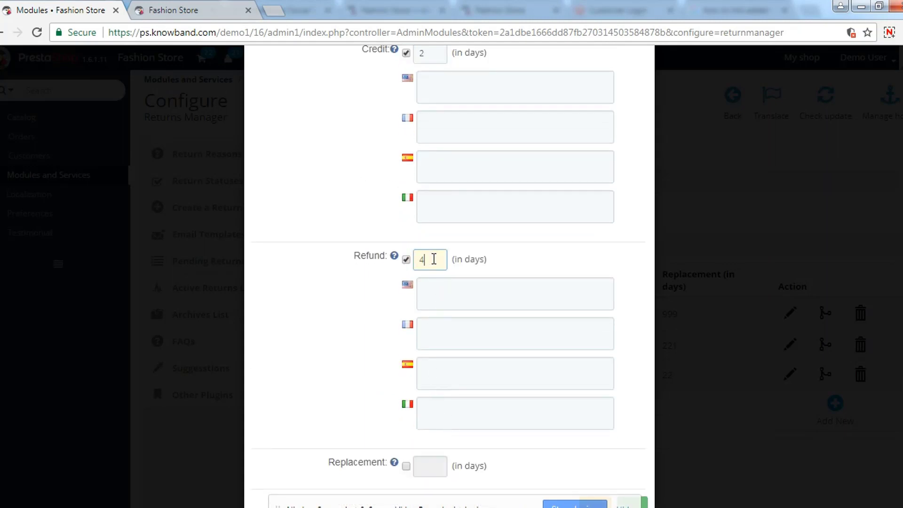
type("4")
scroll(437, 292, "down", 1)
Enable replacement for the new policy and close the Policy Form without saving
left_click(405, 447)
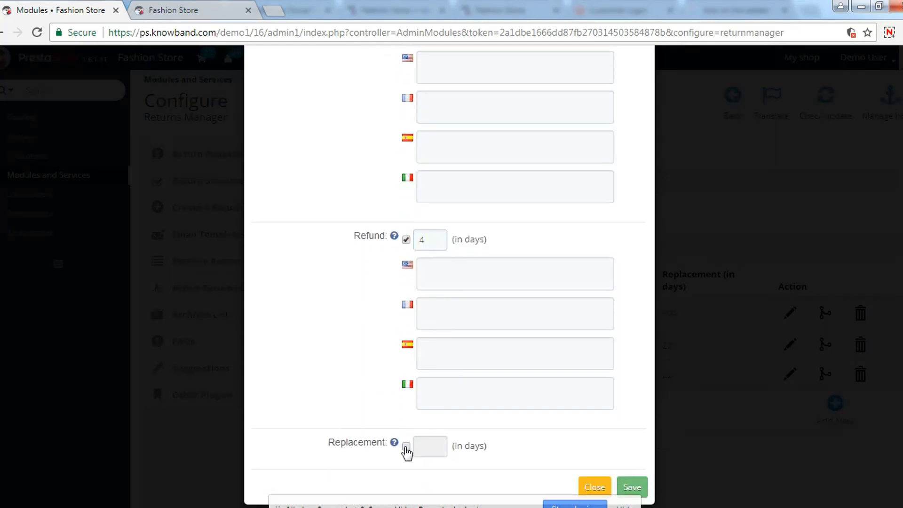
left_click(406, 447)
scroll(431, 437, "down", 4)
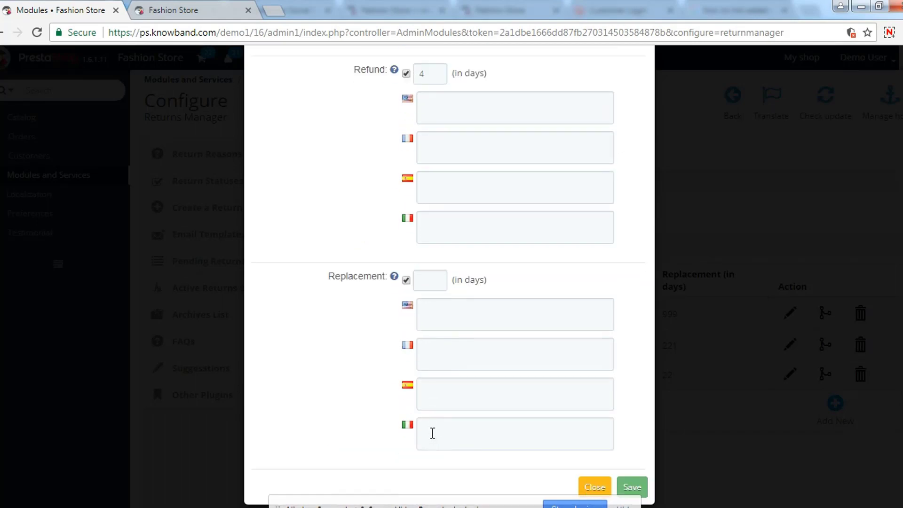
left_click(431, 285)
left_click(594, 486)
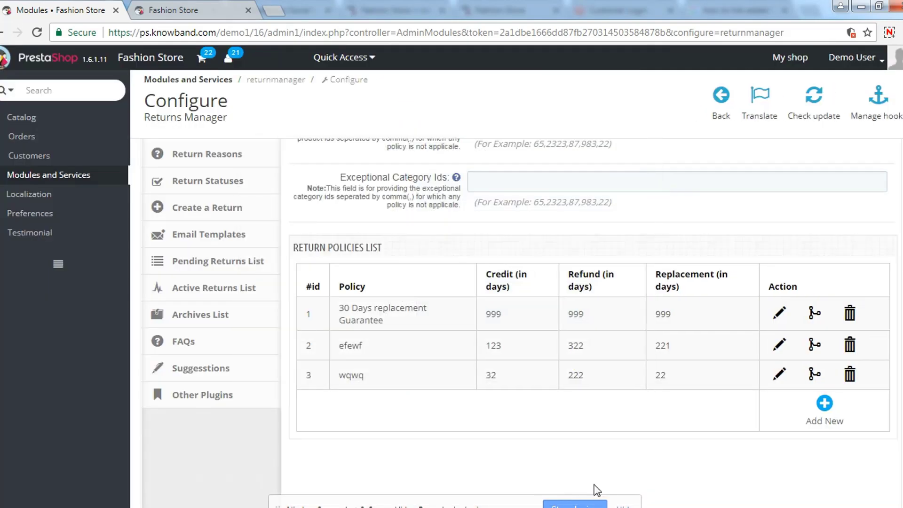
Open the Return Reasons and start a new reason with "Wrong Brand" as its English text
scroll(480, 347, "up", 3)
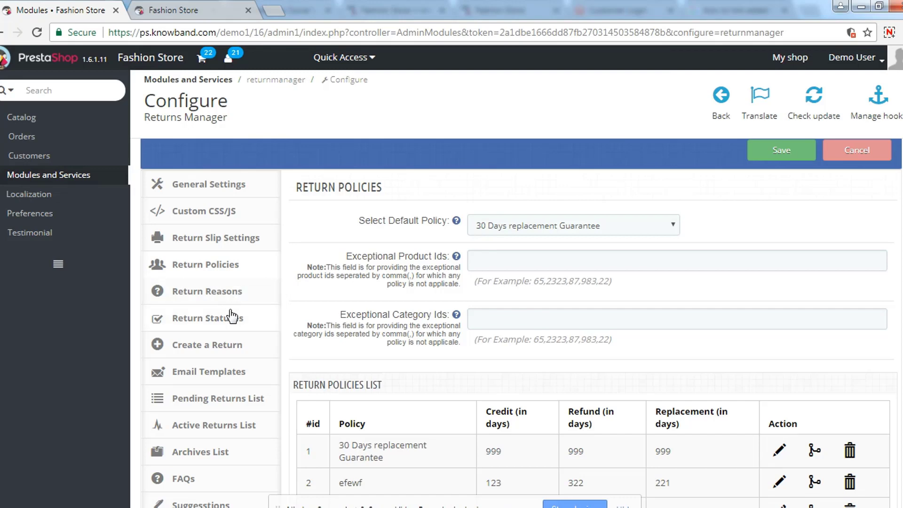
left_click(227, 294)
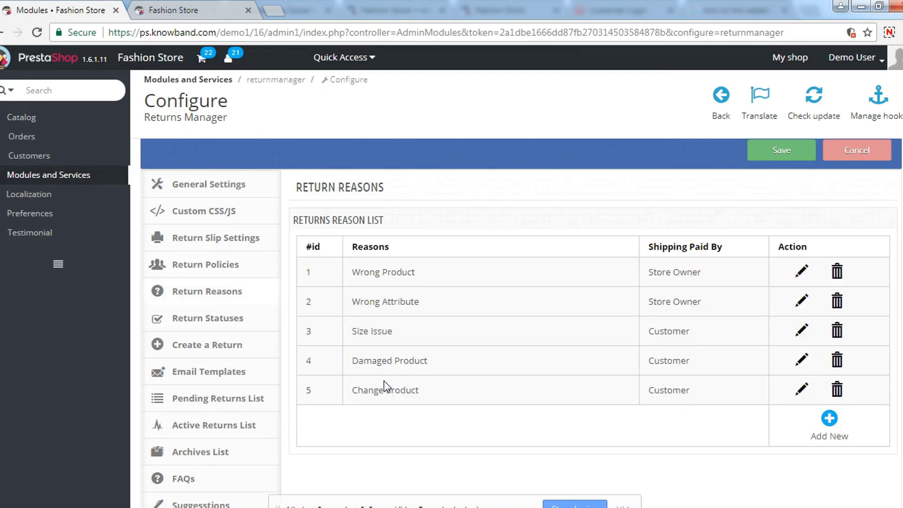
left_click(831, 417)
left_click(452, 132)
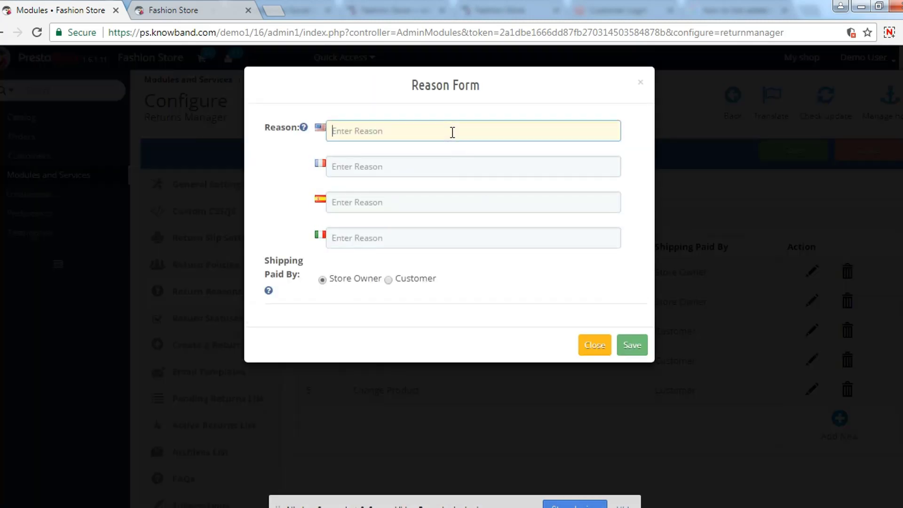
type("Wrong Brand")
Enter "asdasd", "sdfsdf" and "ffsdf" as the French, Spanish and Italian reasons, keep shipping paid by Store Owner and save the reason
left_click(425, 165)
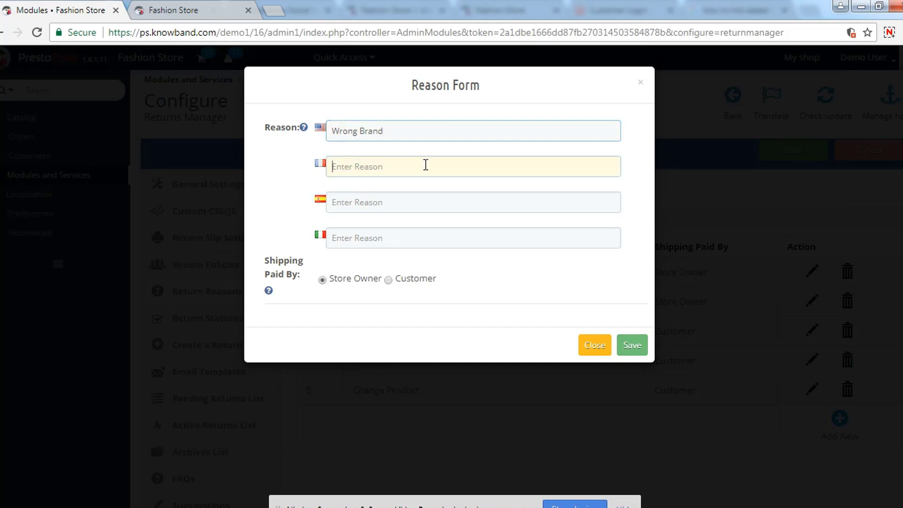
type("asdasd")
left_click(371, 205)
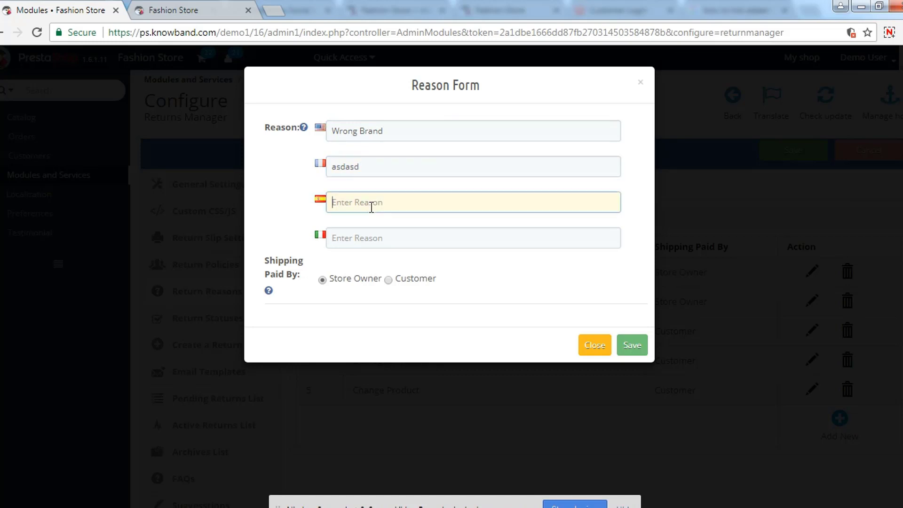
type("sdfsdf")
left_click(372, 240)
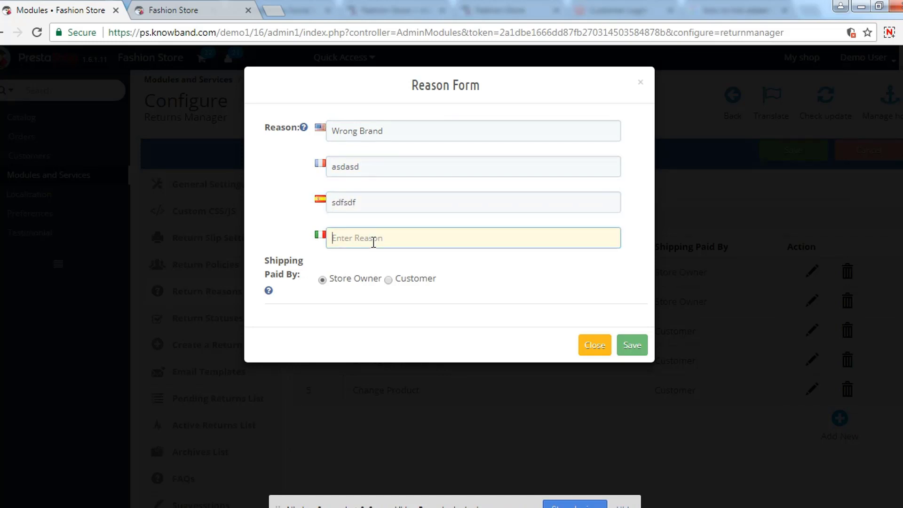
type("ffsdf")
left_click(388, 281)
left_click(323, 280)
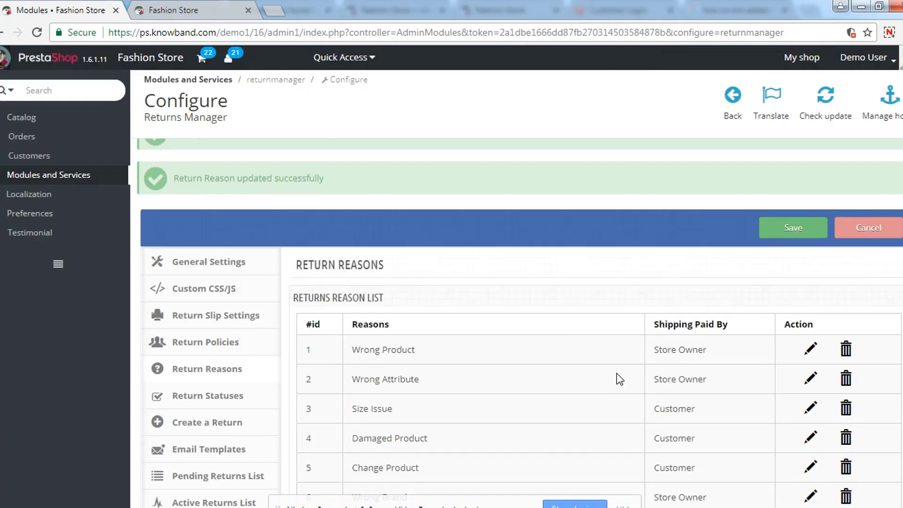
Check the Wrong Brand entry and its shipping payer in the return reason list
scroll(559, 343, "down", 4)
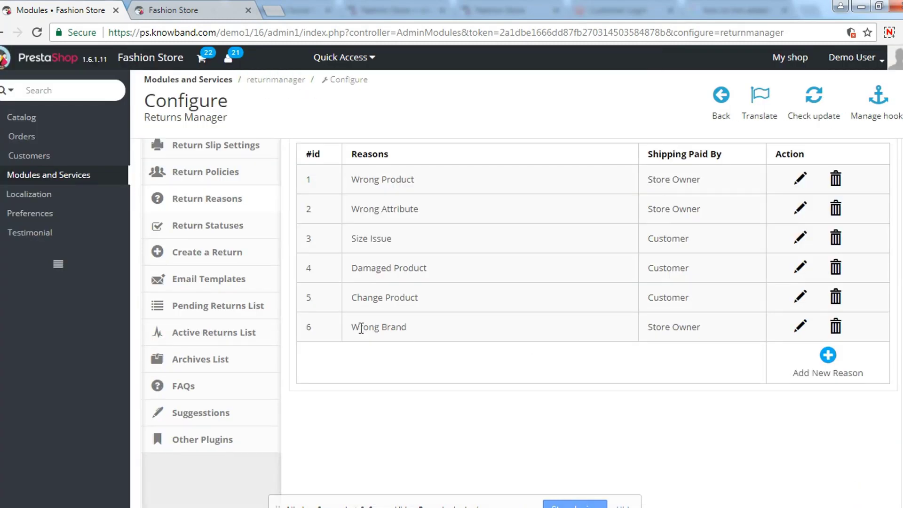
left_click_drag(352, 326, 408, 328)
left_click_drag(646, 327, 706, 342)
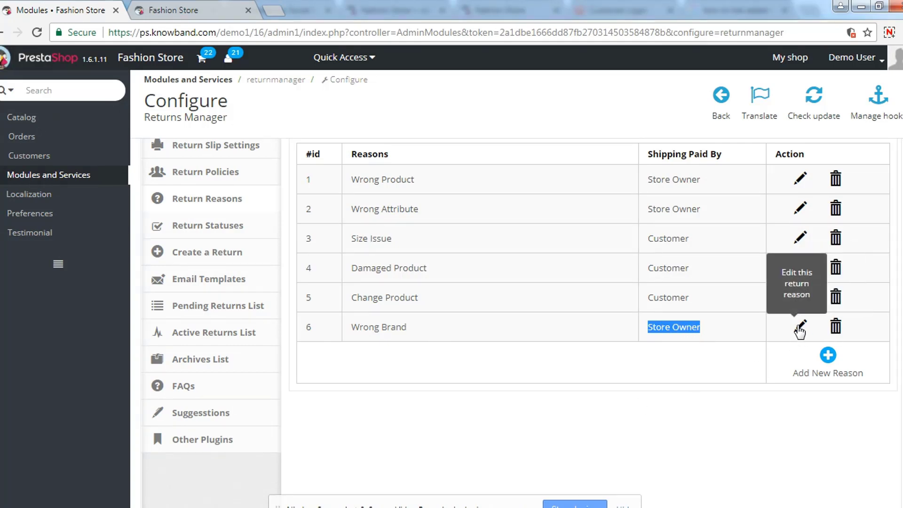
Open the Return Statuses and save a new status: "At your door" in English, "sdjfh" in French, "sdfndsj" in Spanish, "akldjklj" in Italian
left_click(219, 229)
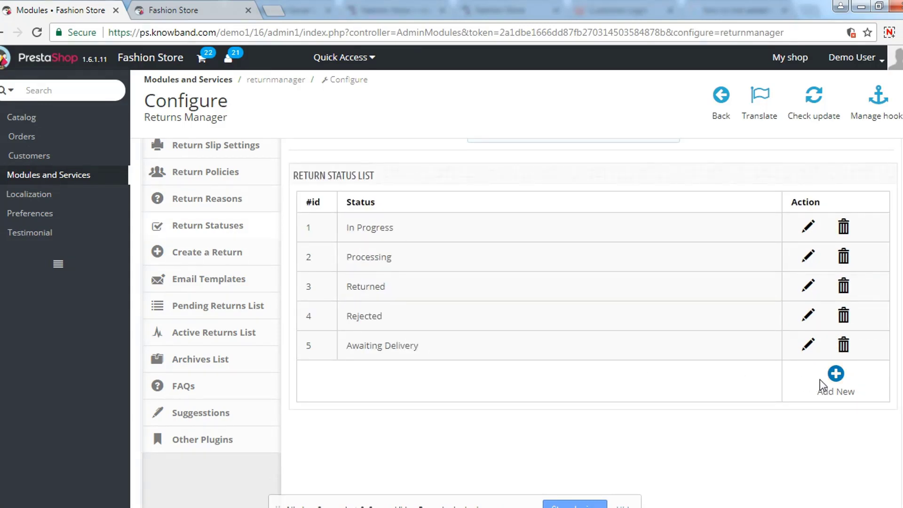
left_click(836, 374)
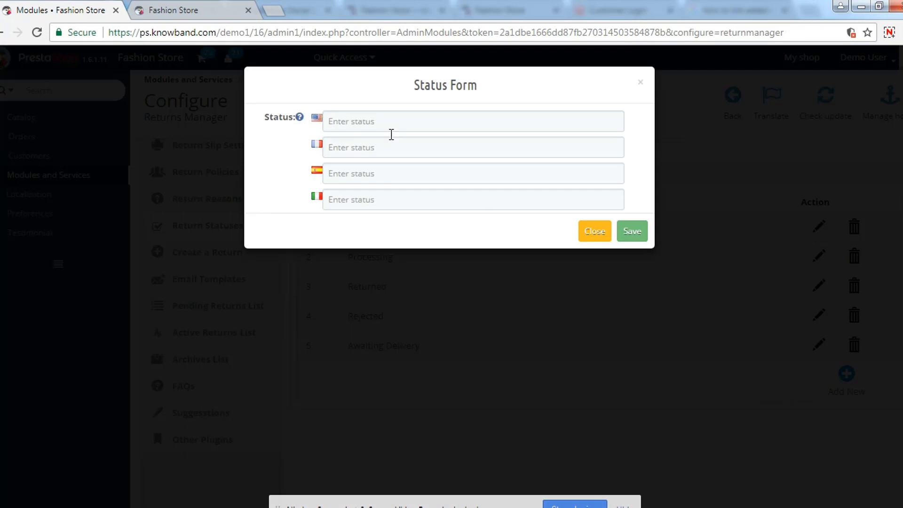
left_click(376, 122)
type("At your door")
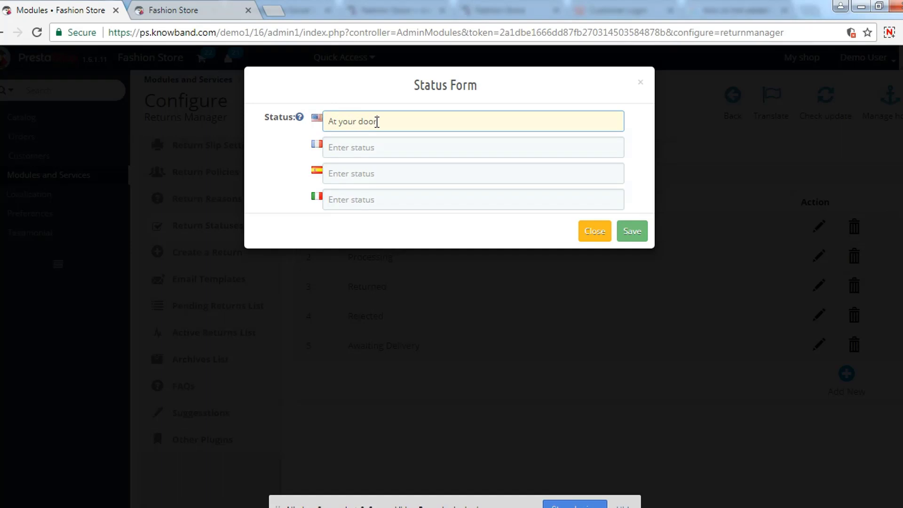
key("Tab")
type("sdjfh")
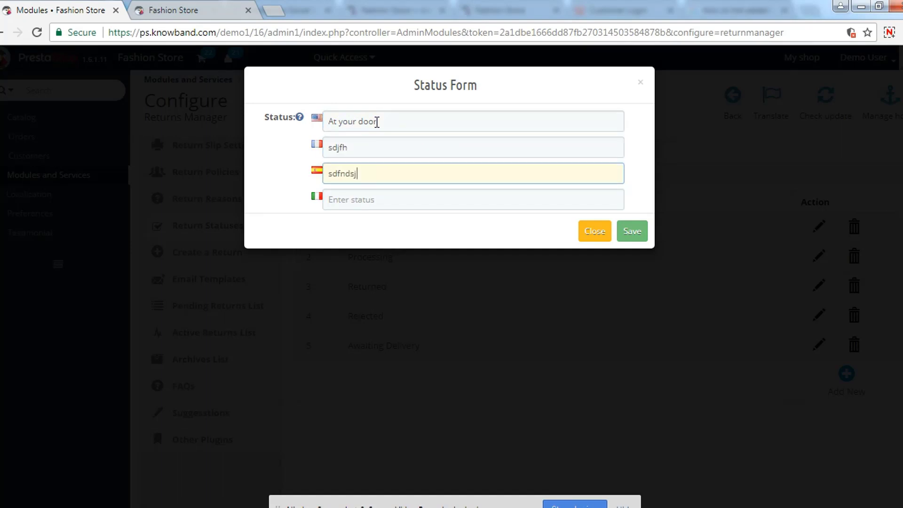
key("Tab")
type("akl")
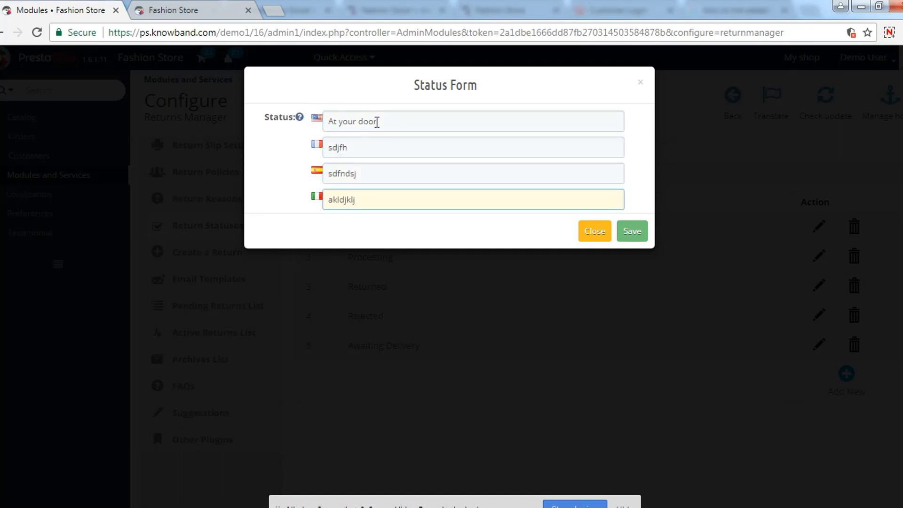
left_click(630, 233)
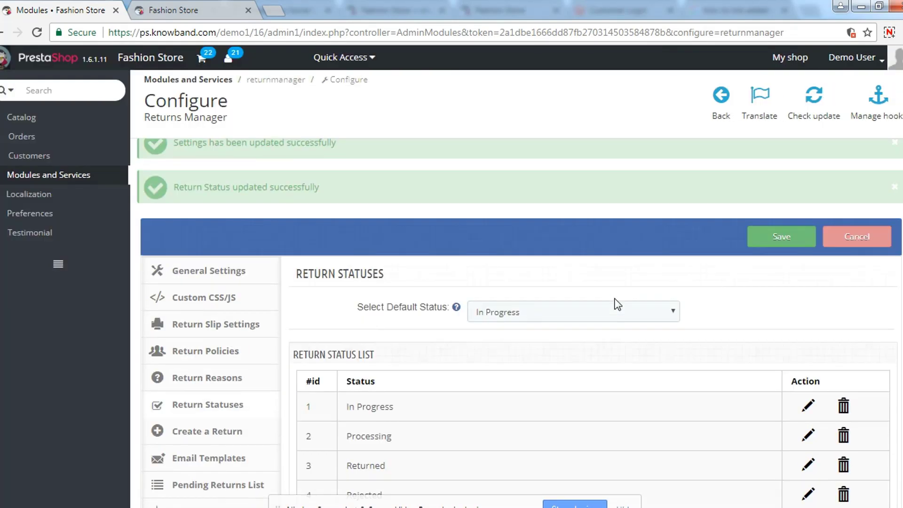
Check the At your door entry in the return status list
scroll(613, 299, "down", 3)
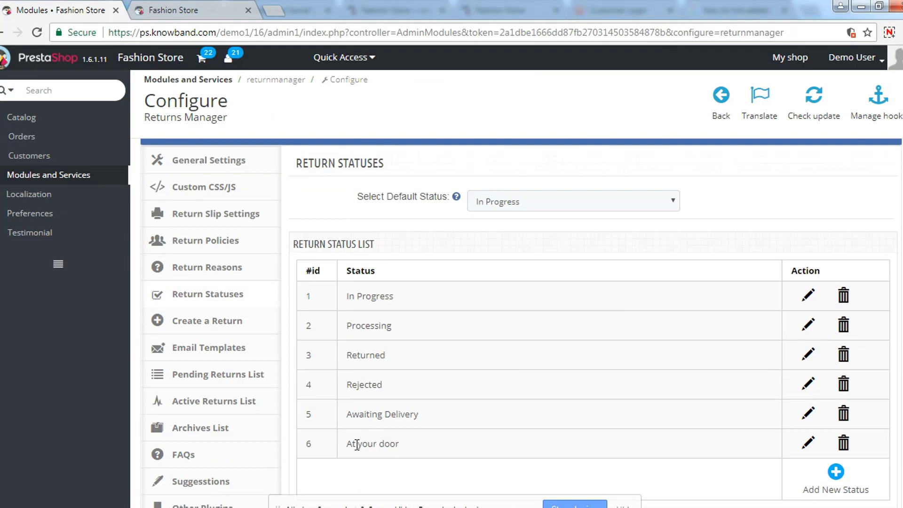
left_click_drag(348, 450, 413, 454)
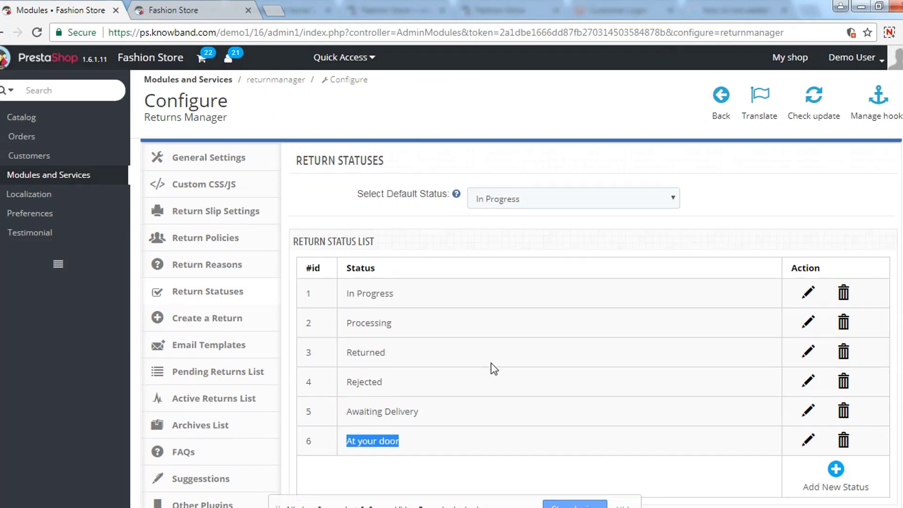
scroll(489, 367, "down", 3)
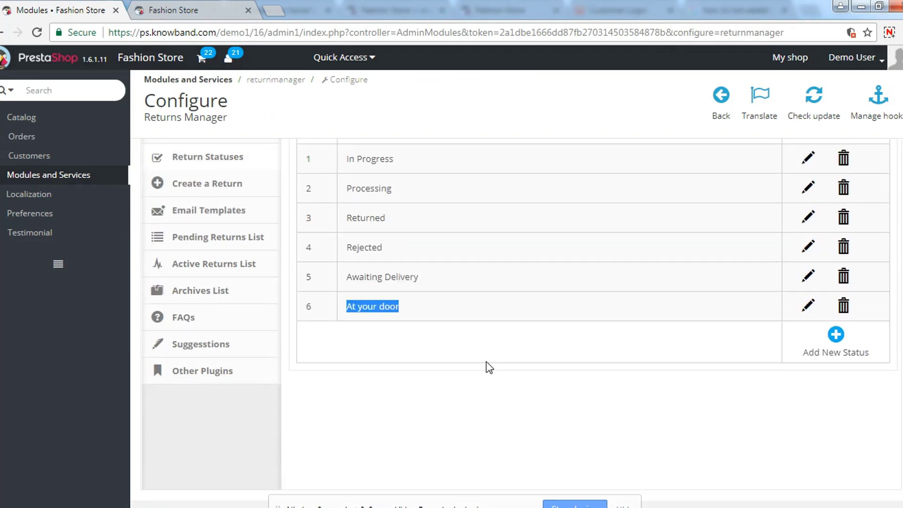
Open the email templates, load the English New Return Request Notice (Customer) template and review its subject and content
left_click(242, 190)
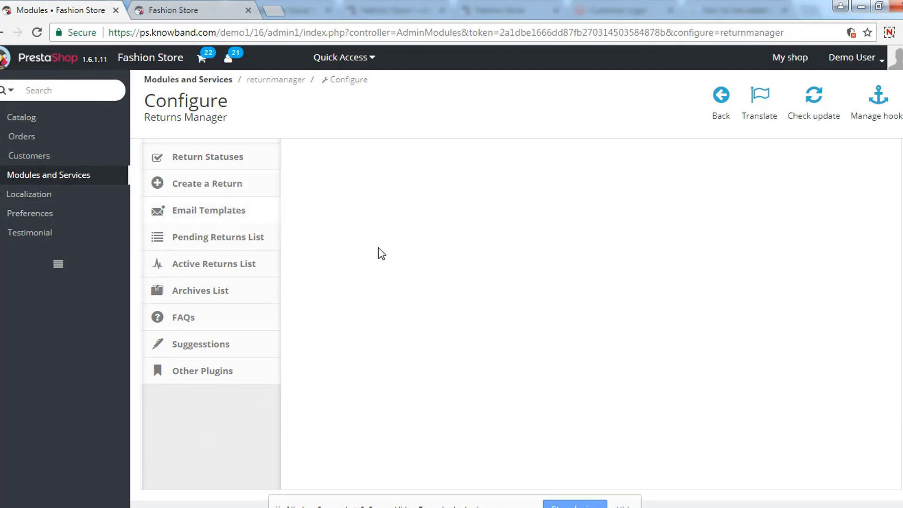
left_click(535, 203)
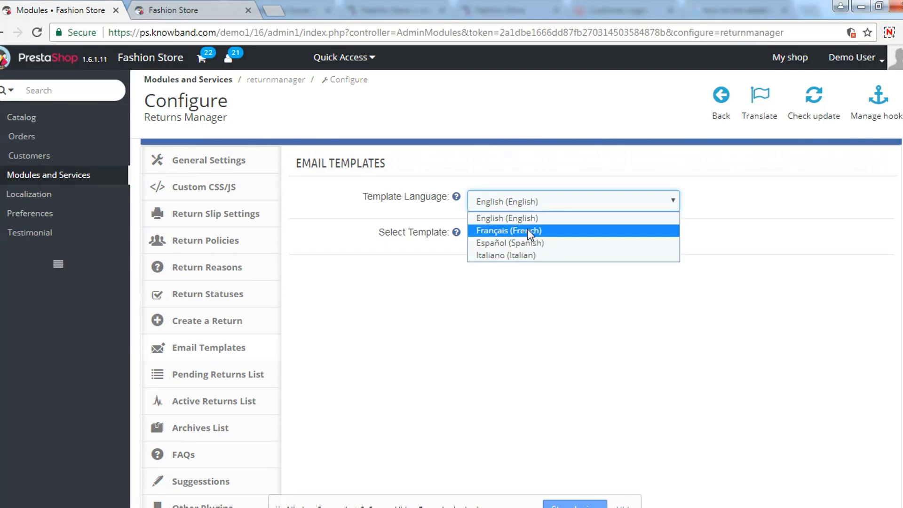
left_click(530, 222)
left_click(522, 237)
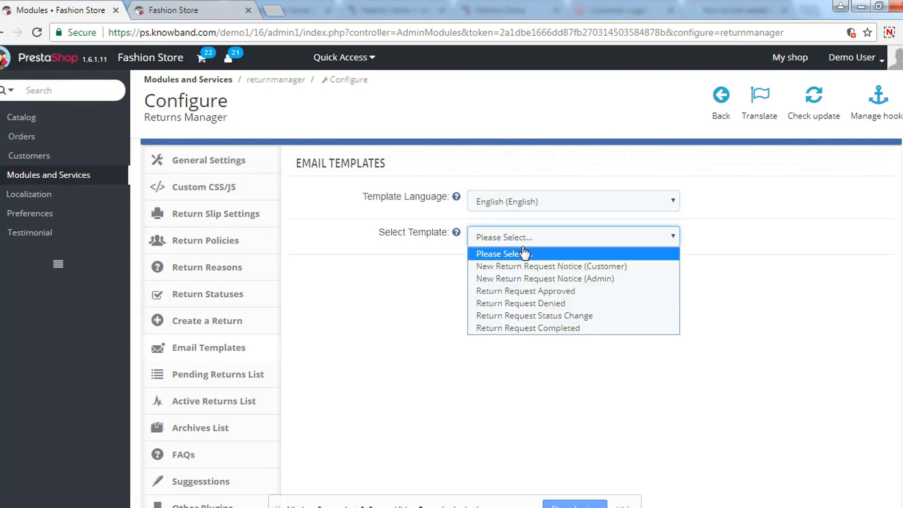
left_click(524, 267)
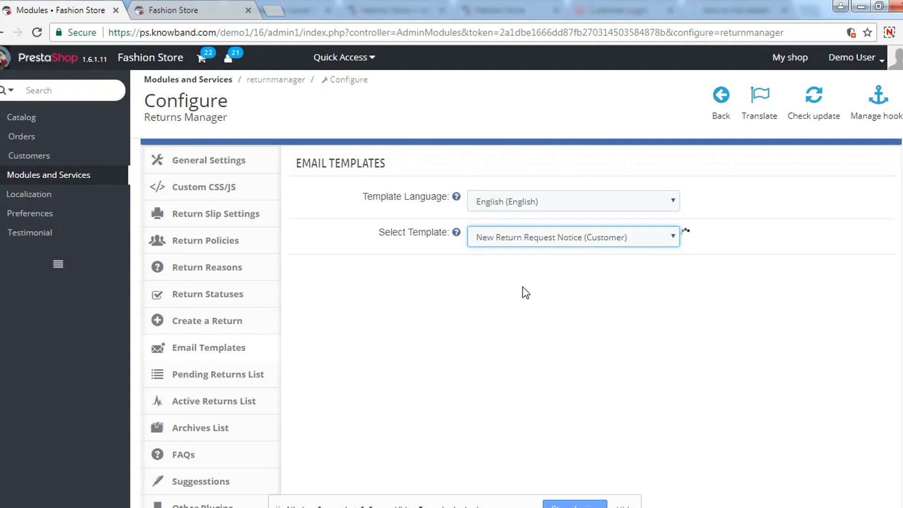
scroll(517, 296, "down", 3)
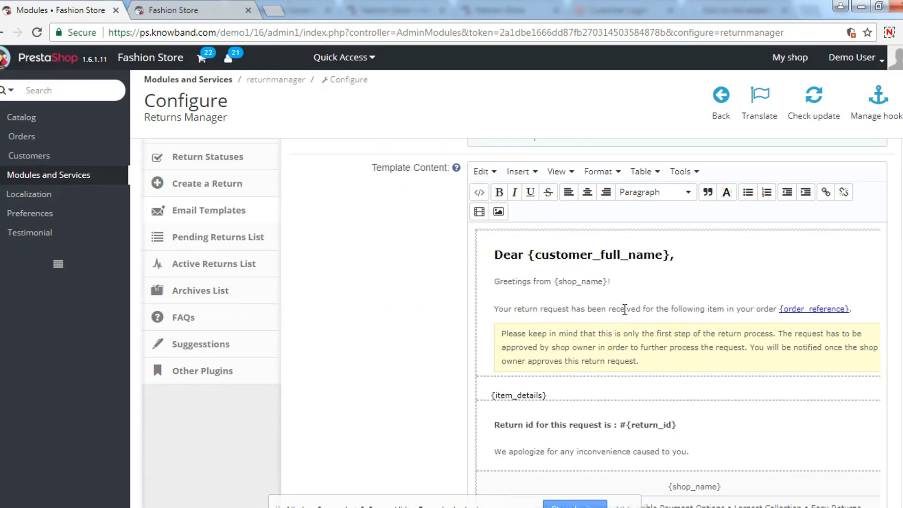
scroll(619, 398, "down", 2)
scroll(615, 413, "up", 3)
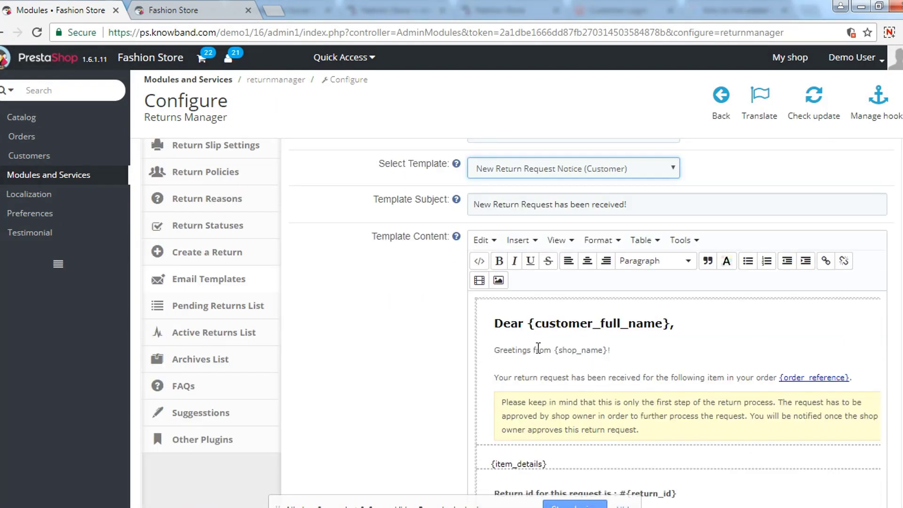
Open the pending returns and deny the refund request for the A-S Slim phone
left_click(230, 307)
scroll(390, 294, "up", 1)
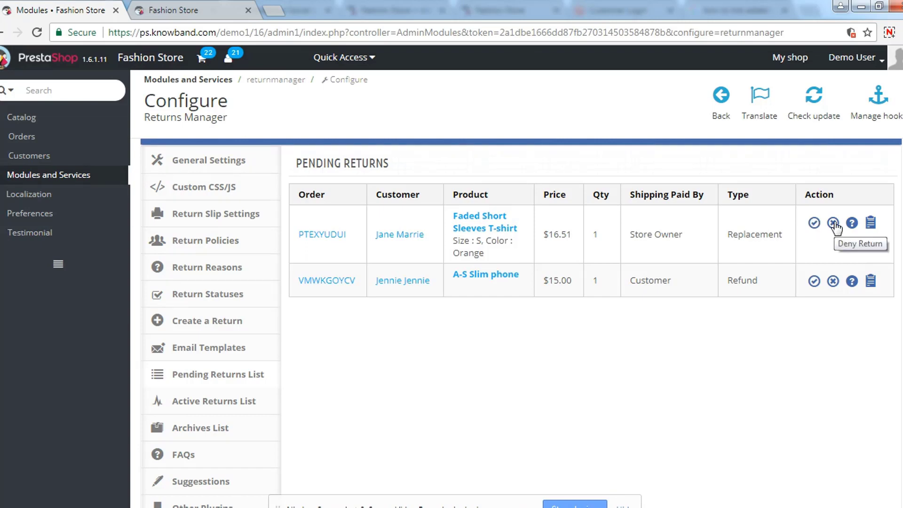
left_click(833, 281)
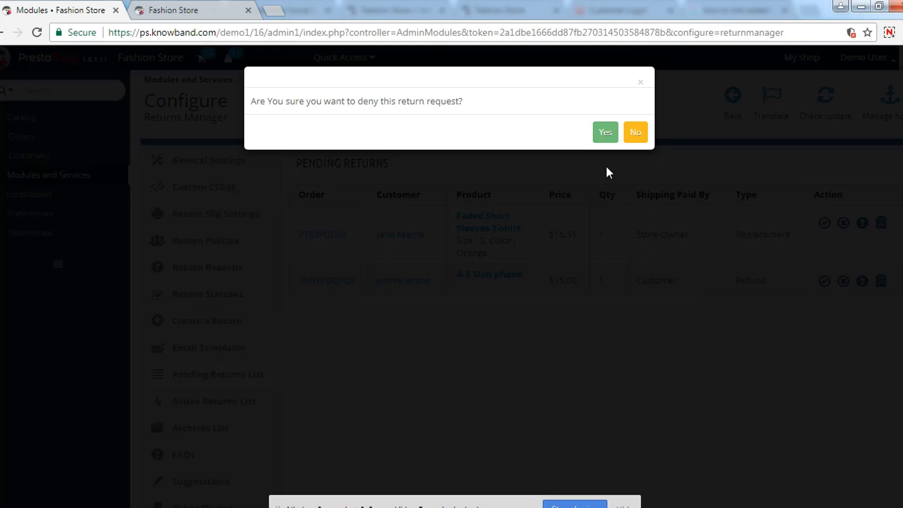
left_click(604, 133)
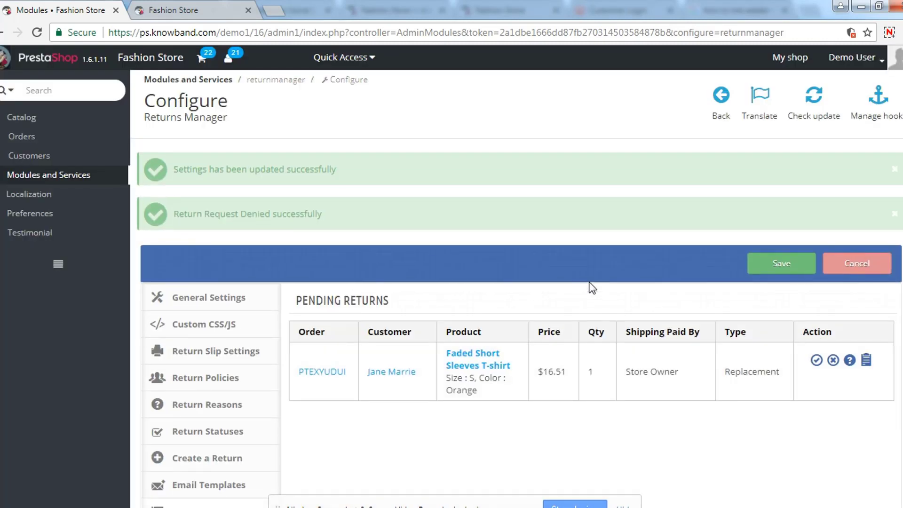
Open the active returns, set the Blouse replacement's return status to Processing and check its entry in the list
scroll(592, 288, "down", 4)
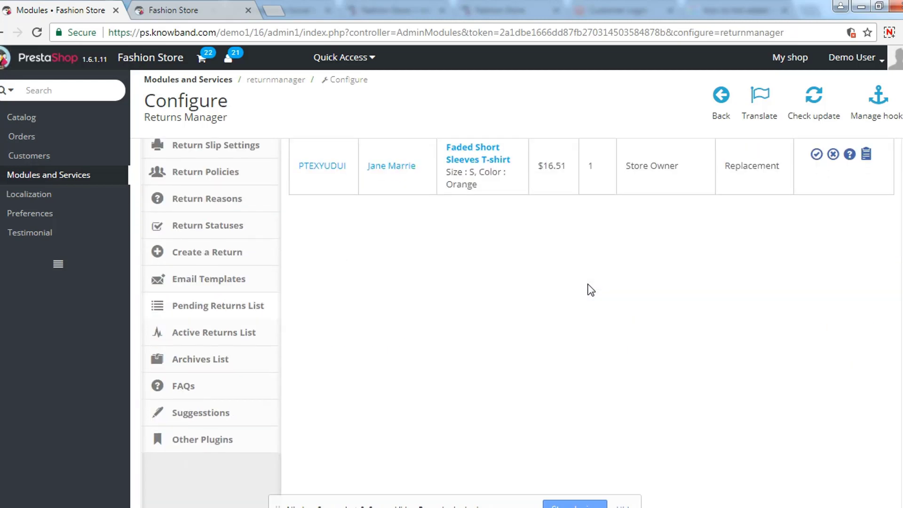
left_click(242, 335)
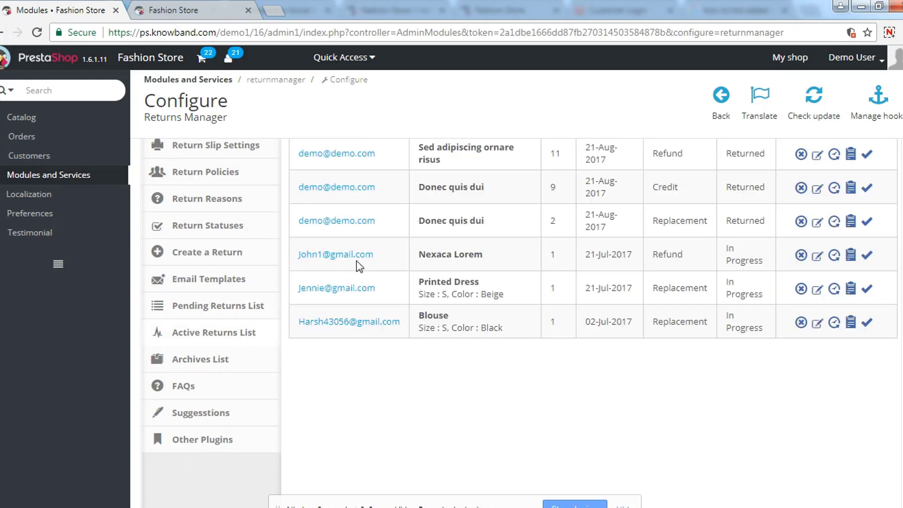
scroll(365, 166, "up", 2)
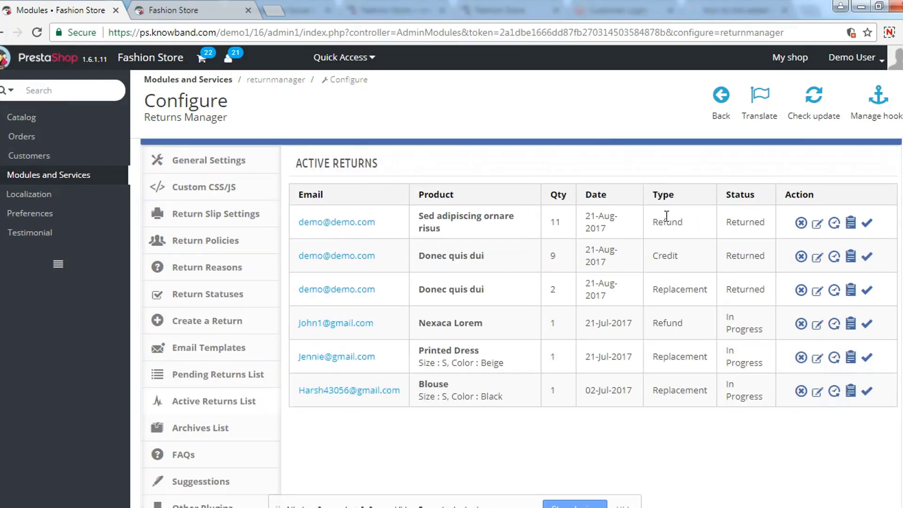
left_click(817, 391)
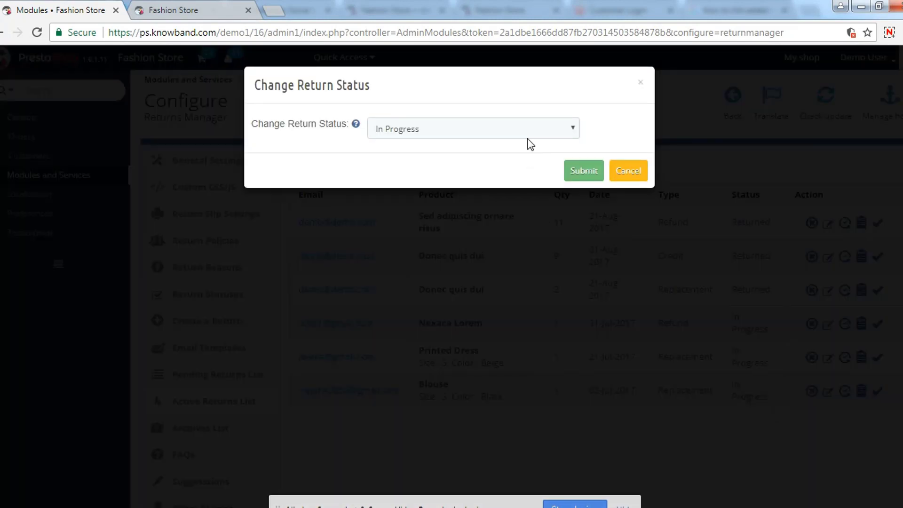
left_click(530, 136)
left_click(508, 159)
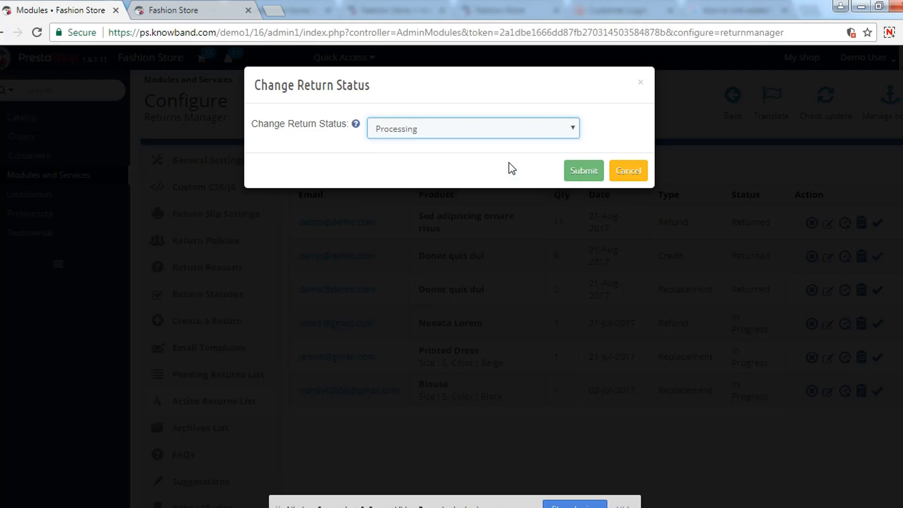
left_click(591, 172)
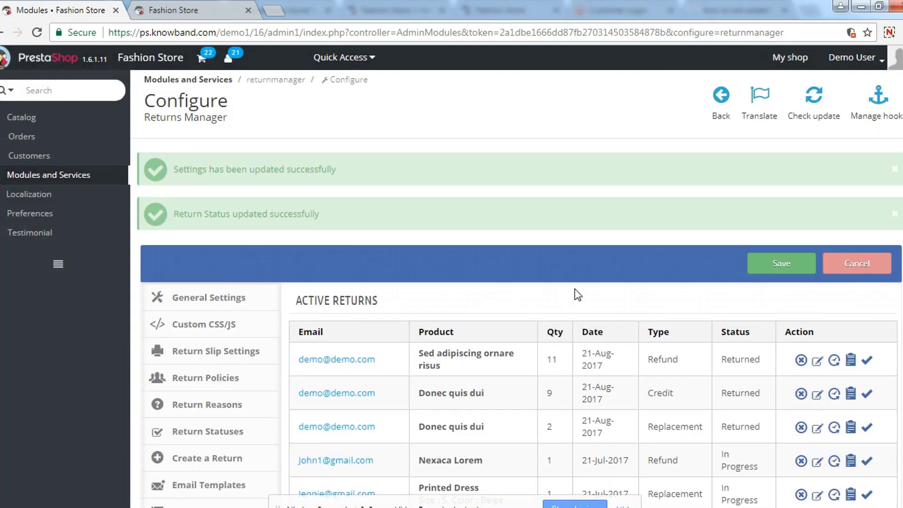
scroll(576, 294, "down", 3)
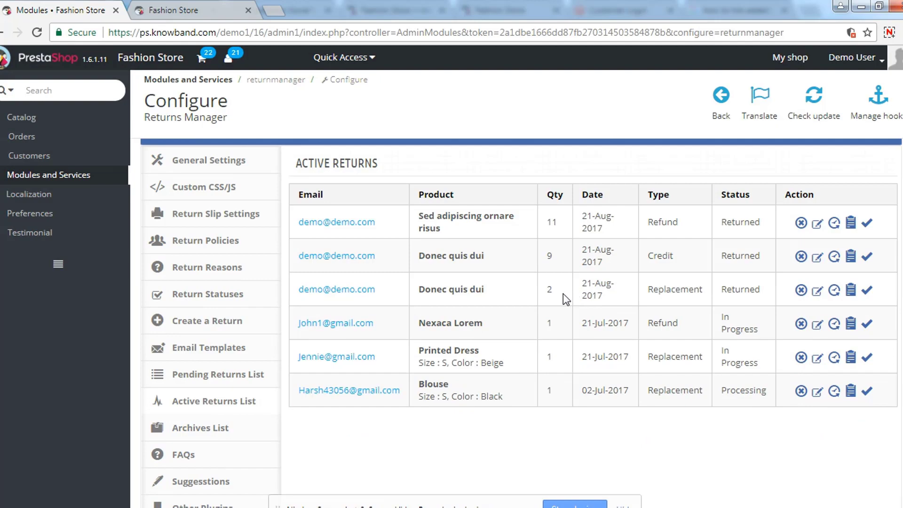